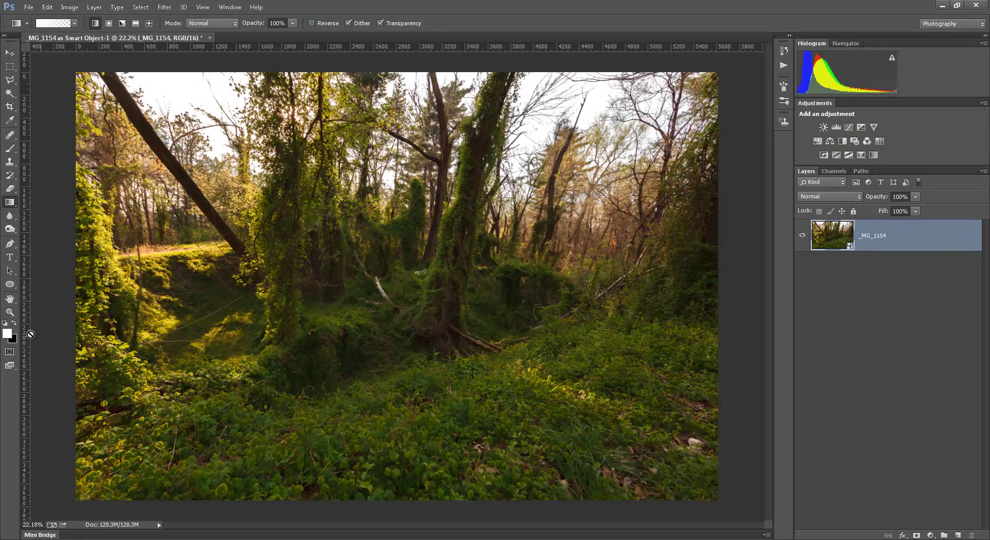
Set the foreground colour to a dark red
left_click(7, 333)
left_click(214, 168)
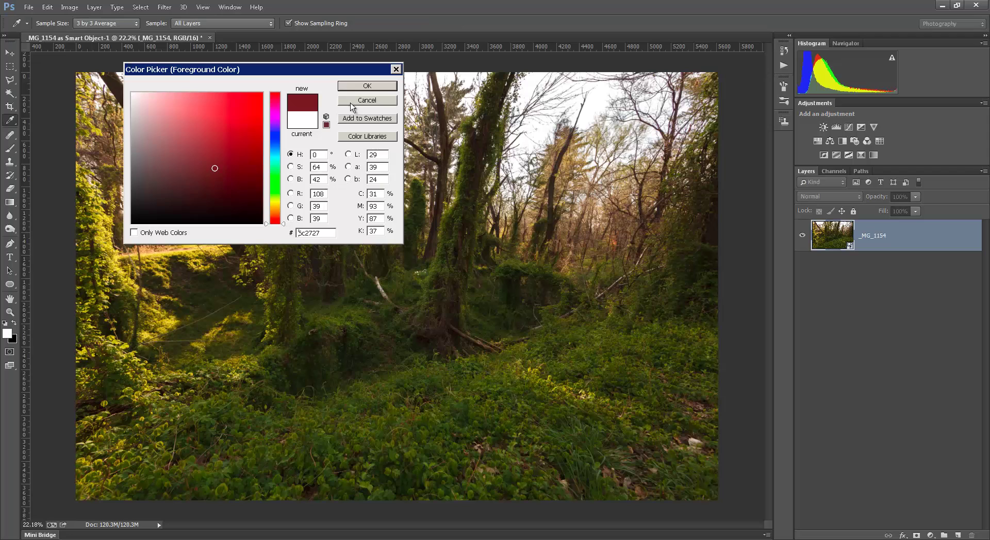
left_click(367, 86)
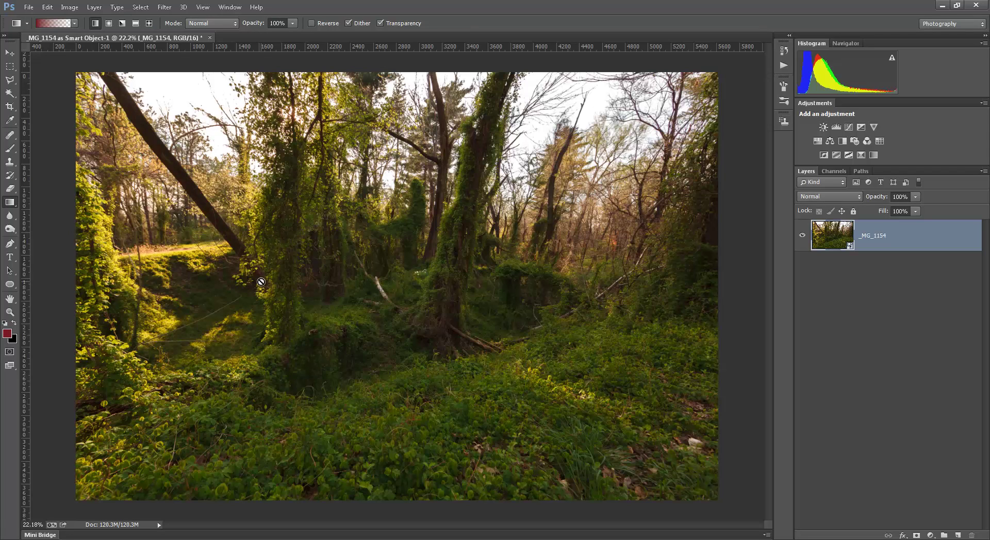
Reset colours to default black and white, then swap them so the foreground is white
key("d")
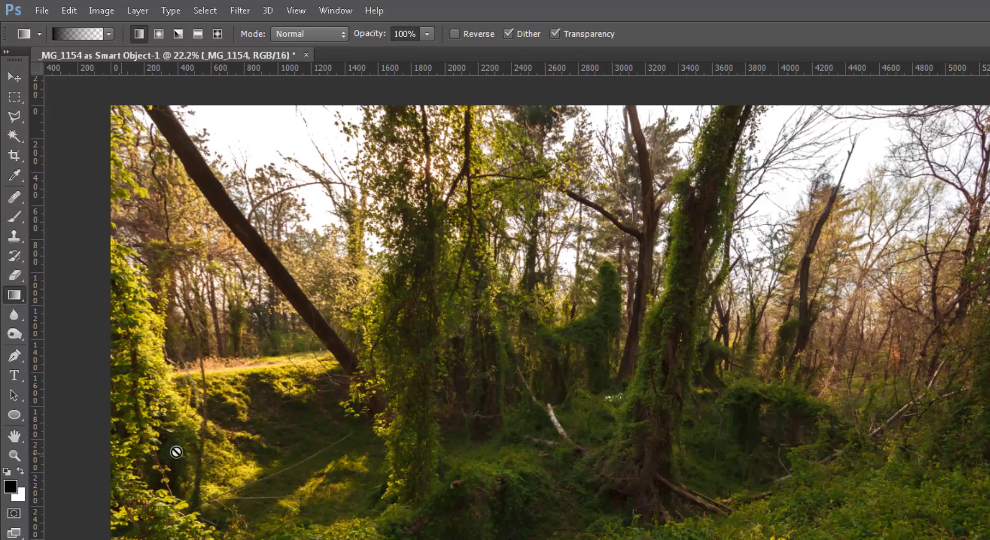
key("x")
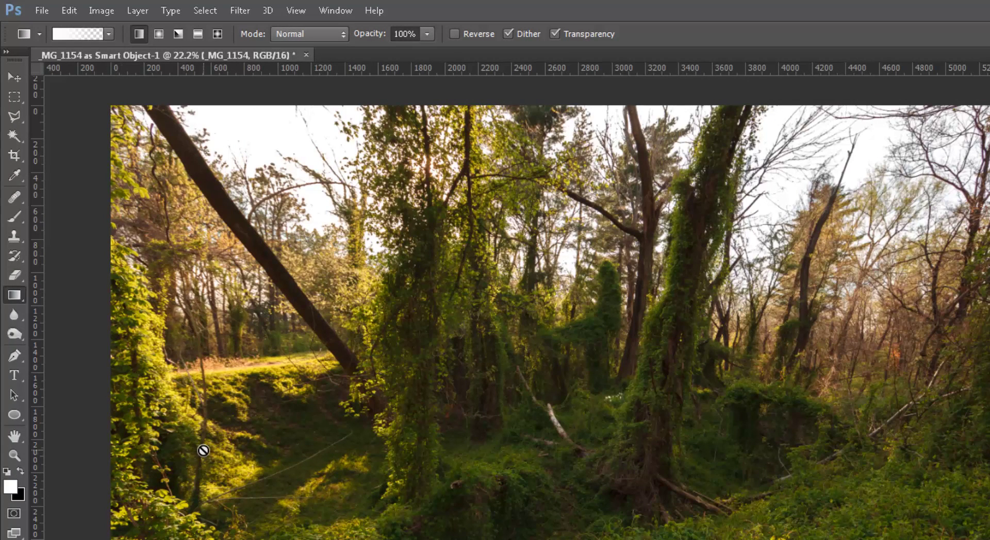
left_click(8, 471)
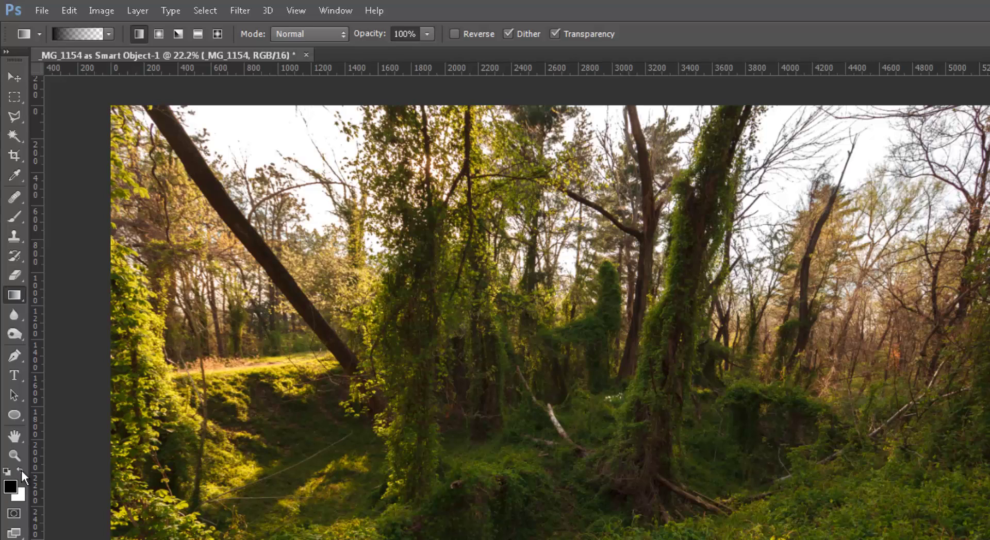
left_click(23, 470)
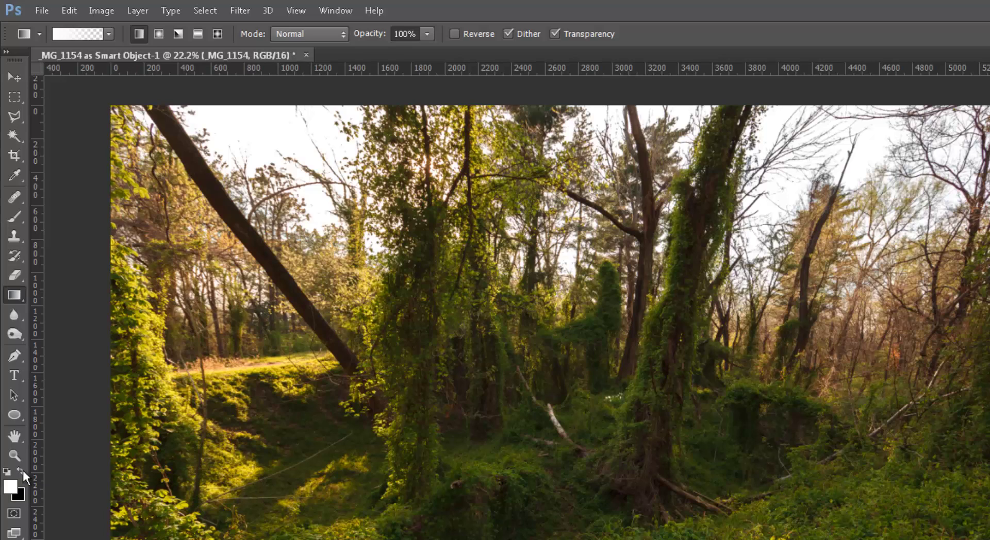
left_click(23, 471)
left_click(23, 471)
Select the Gradient tool with the Foreground to Transparent gradient
left_click(16, 293)
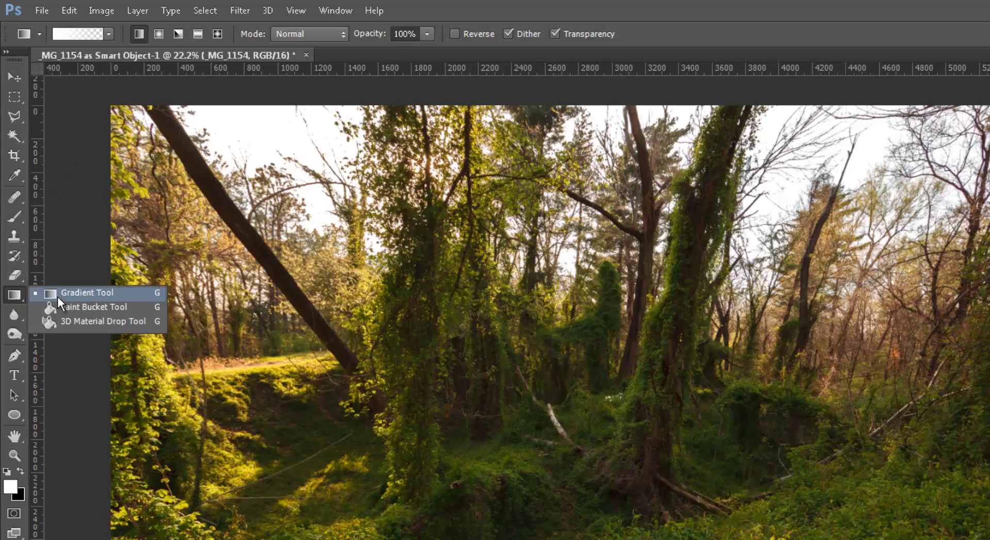
left_click(80, 294)
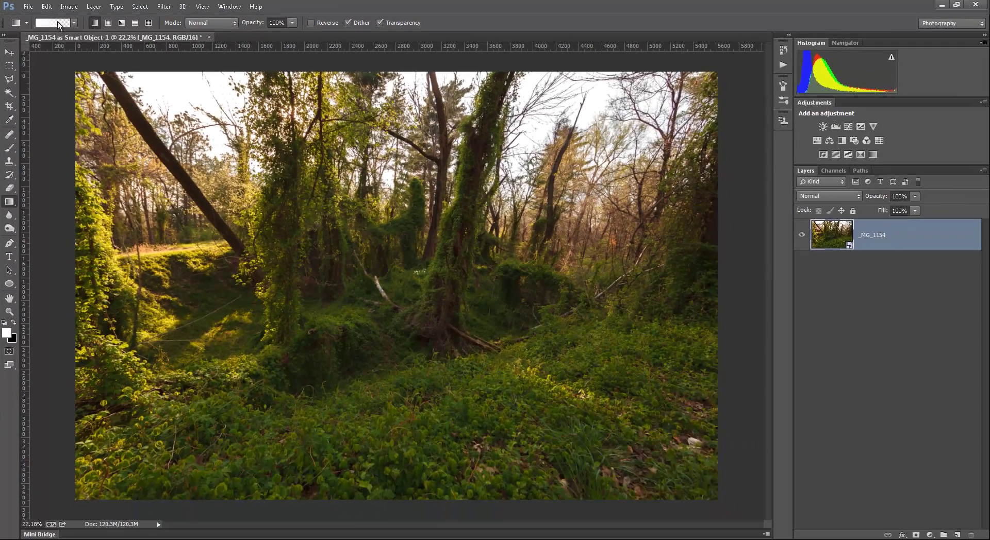
left_click(82, 33)
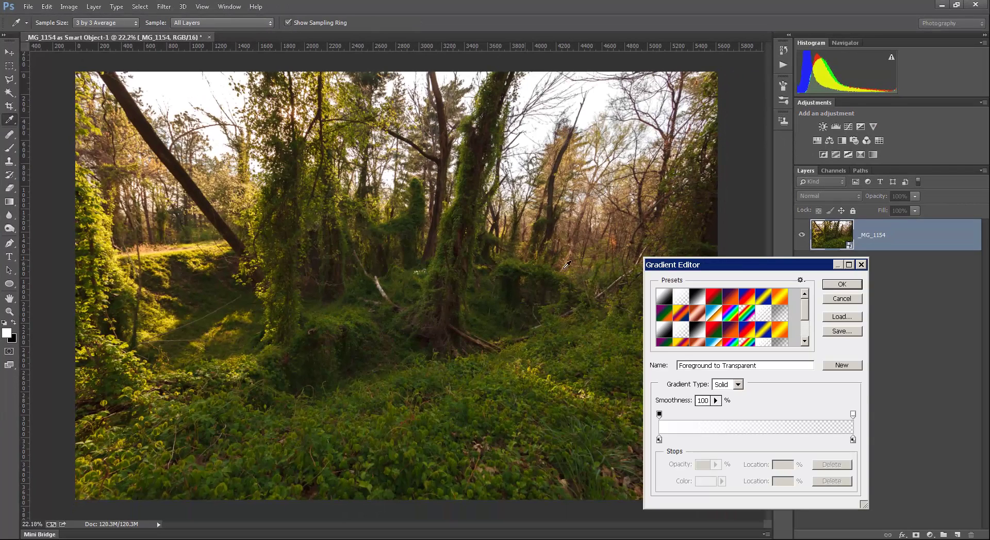
left_click_drag(756, 272, 333, 132)
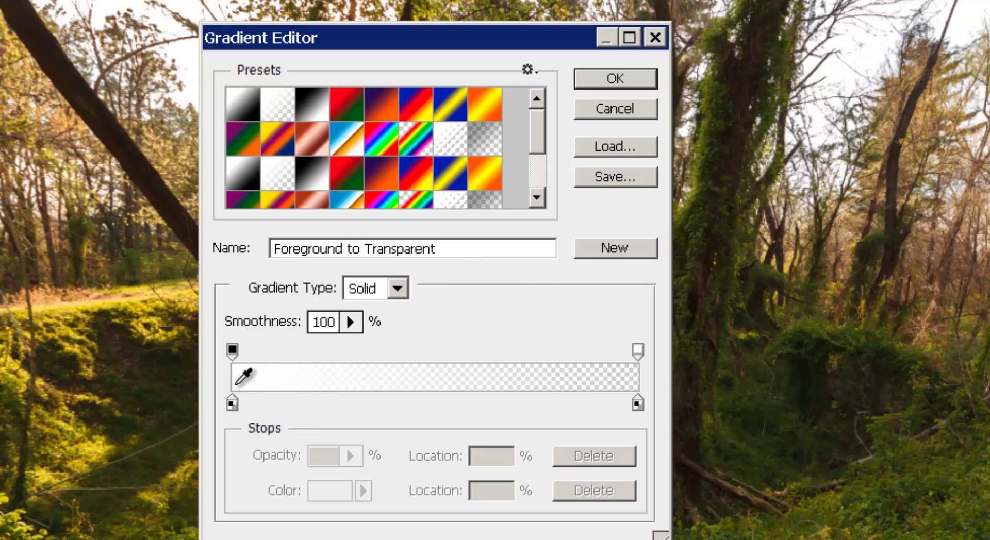
left_click(630, 79)
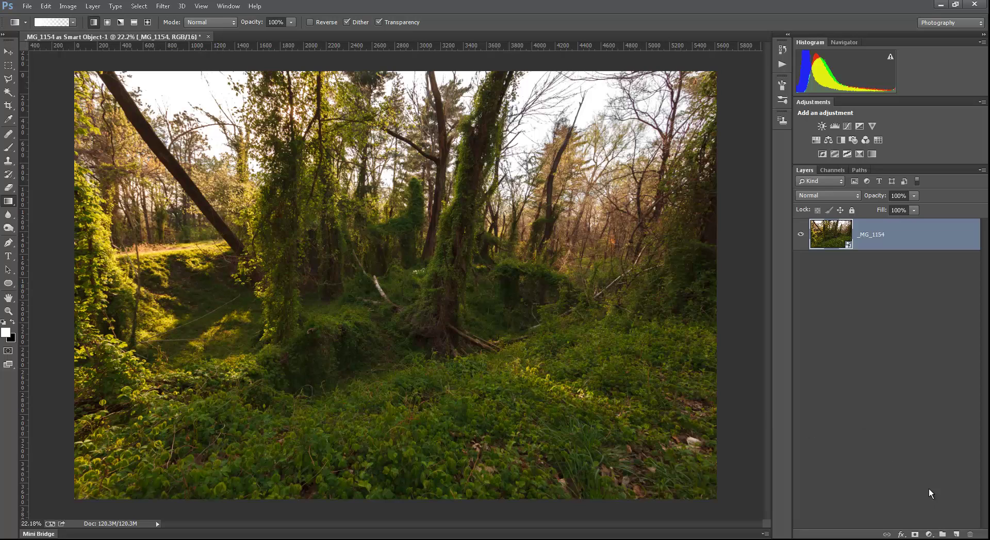
Try a trial Angle gradient fill layer, reposition its centre upper left, then cancel it
left_click(929, 535)
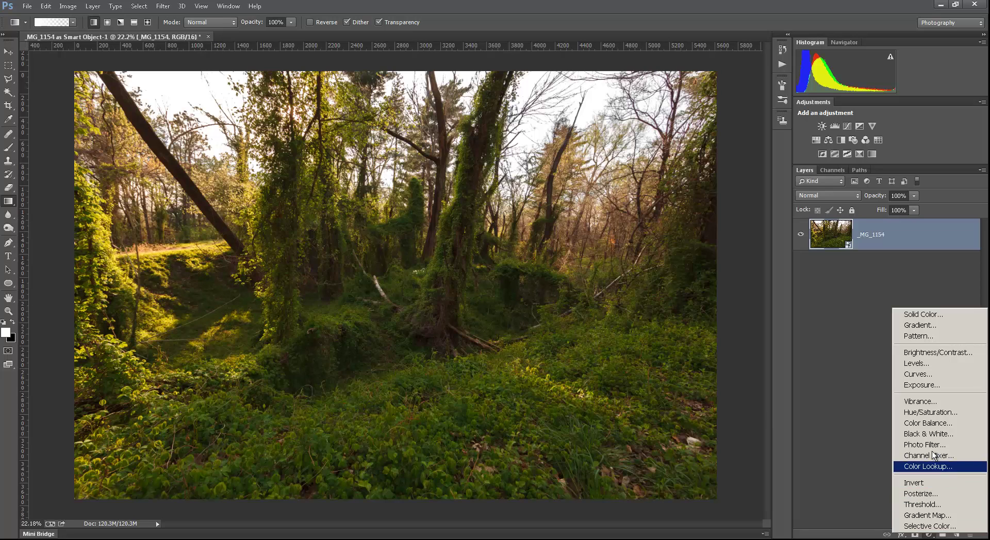
left_click(920, 326)
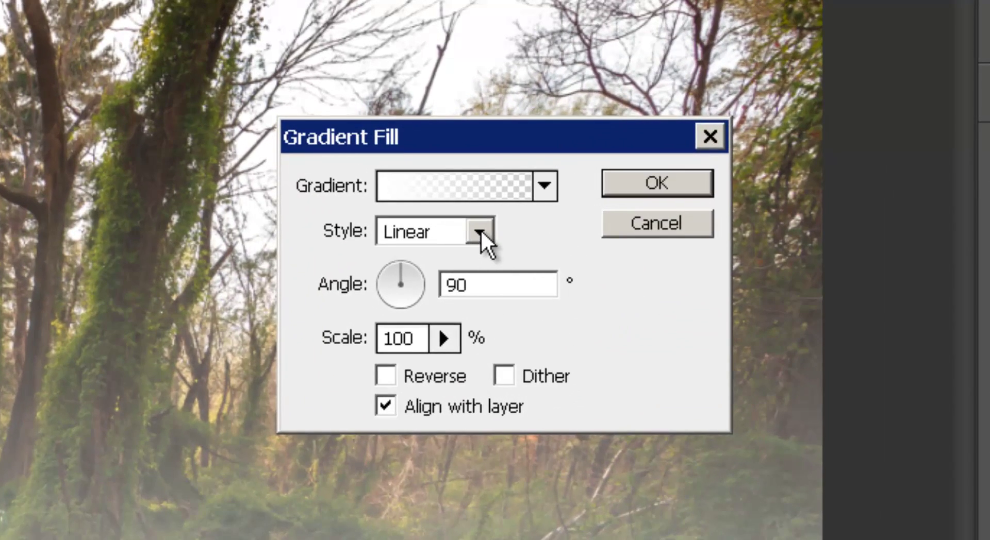
left_click(481, 232)
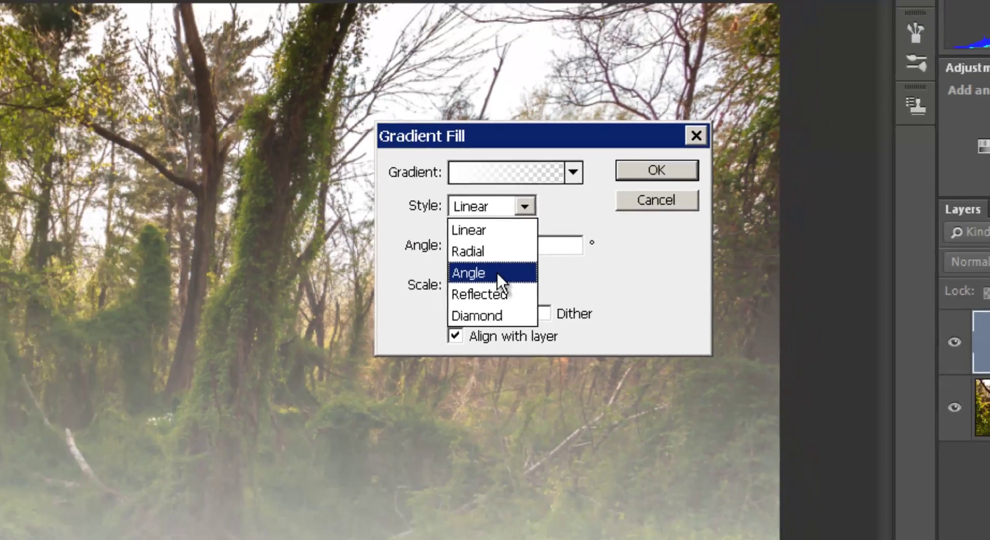
left_click(497, 273)
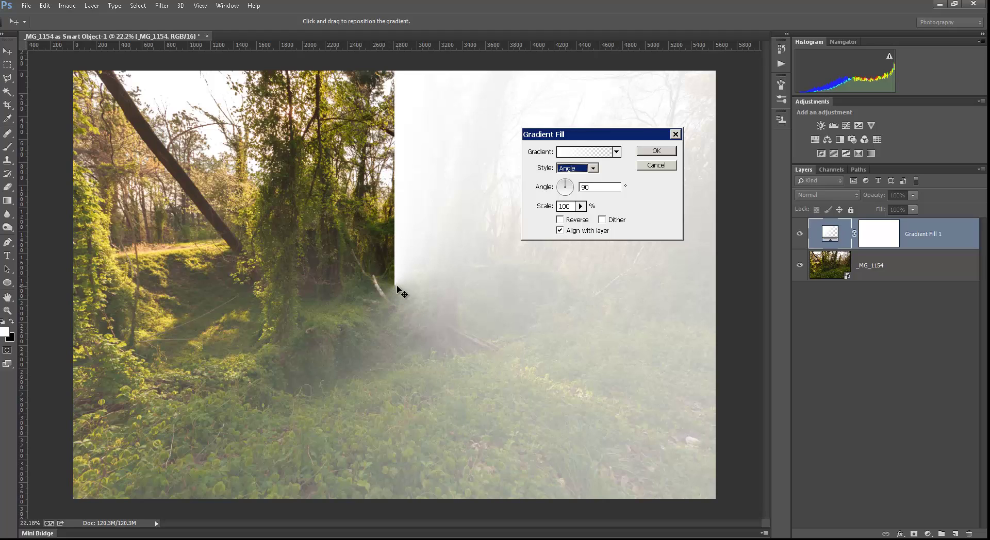
left_click_drag(397, 287, 485, 323)
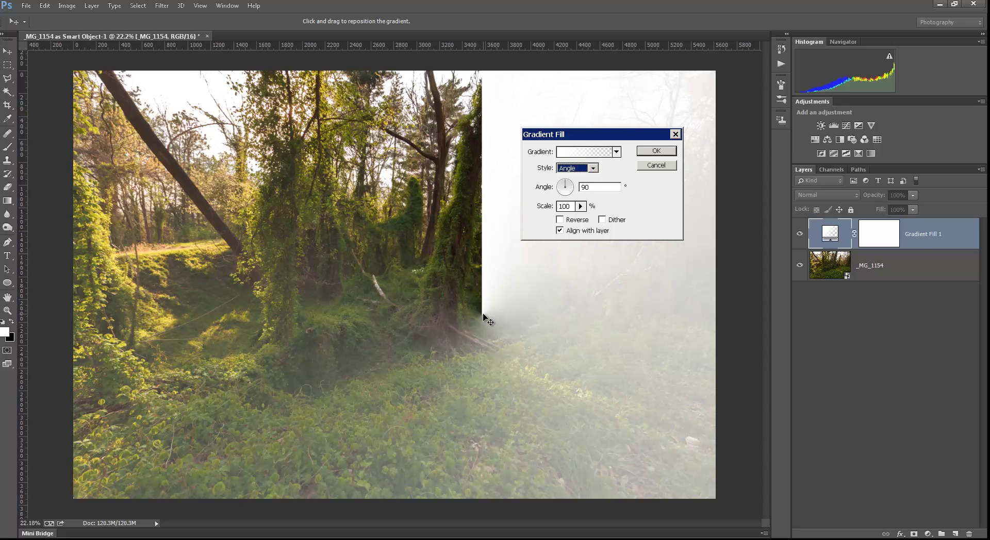
left_click_drag(487, 320, 288, 111)
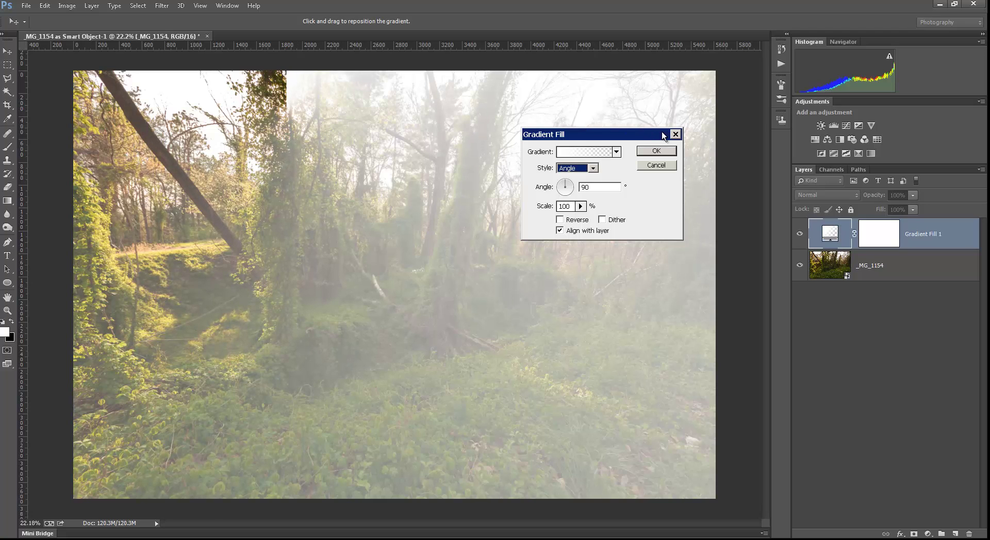
left_click(676, 135)
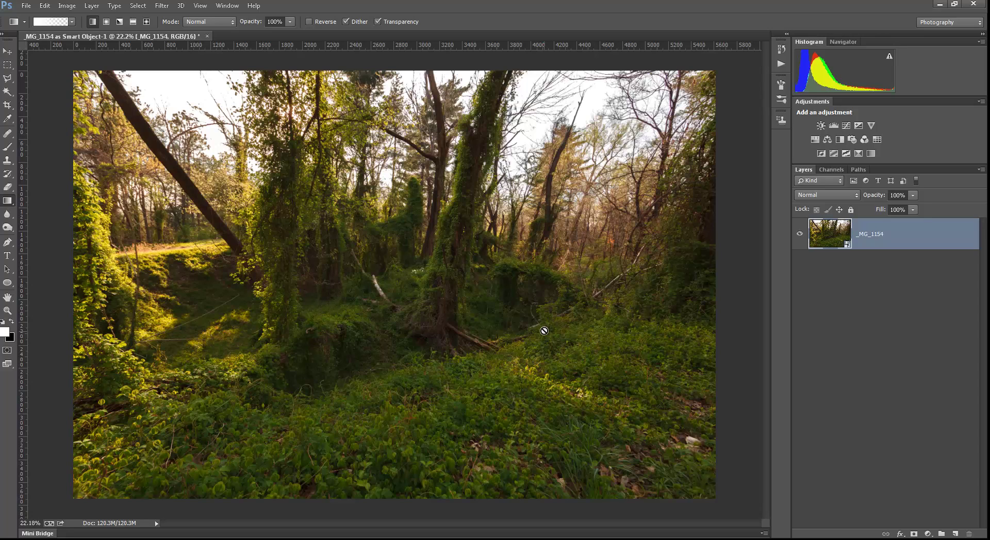
Add an Angle-style Gradient Fill layer, then dismiss the error from dragging the Gradient tool on it
left_click(928, 533)
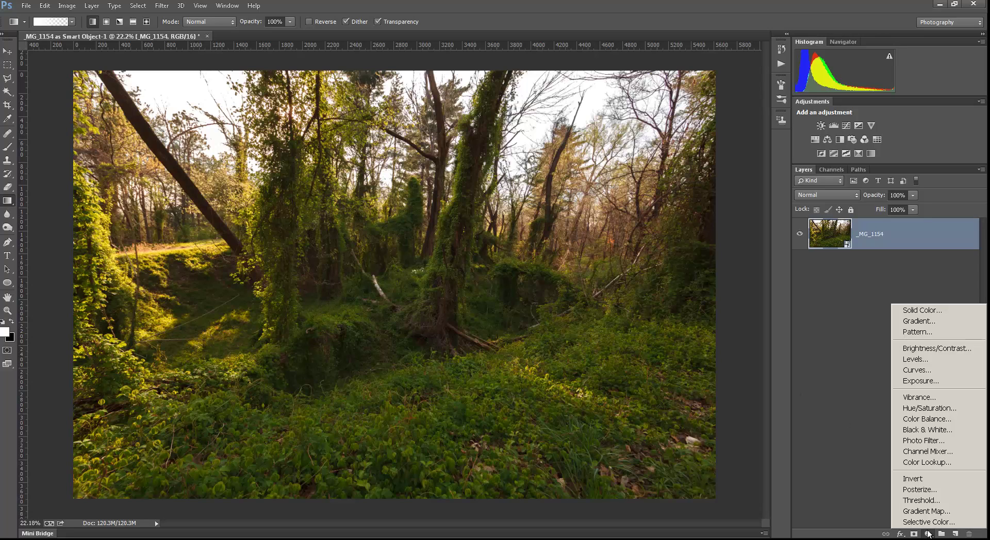
left_click(926, 322)
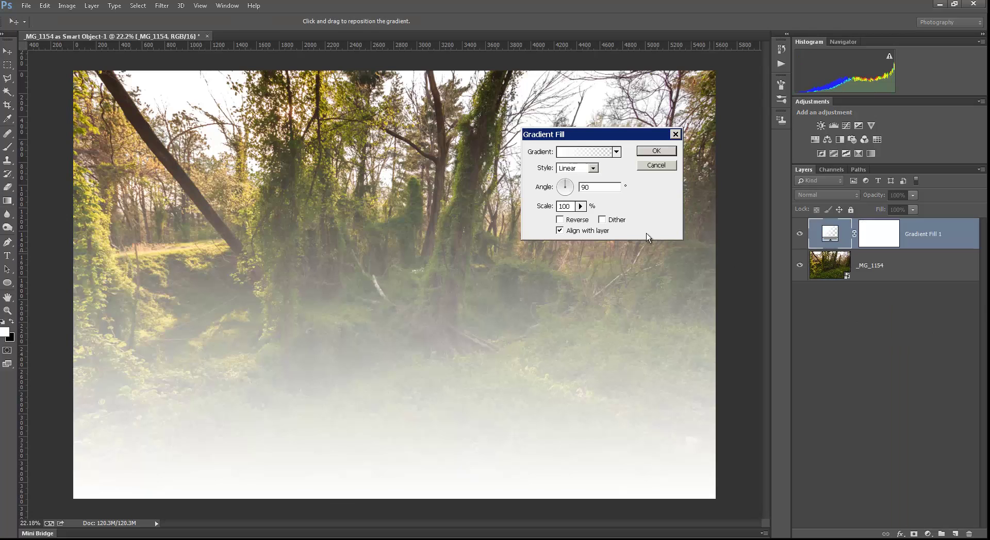
left_click(593, 168)
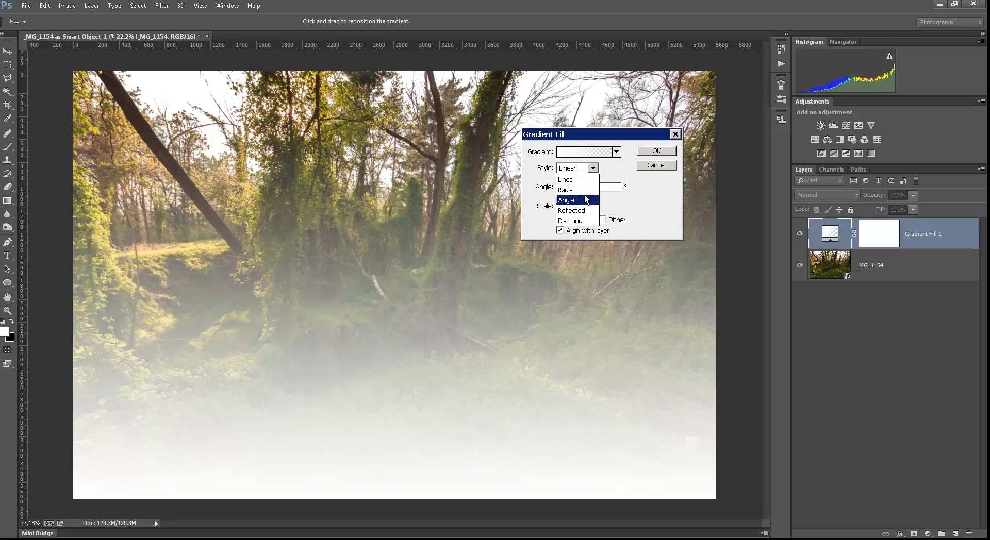
left_click(588, 200)
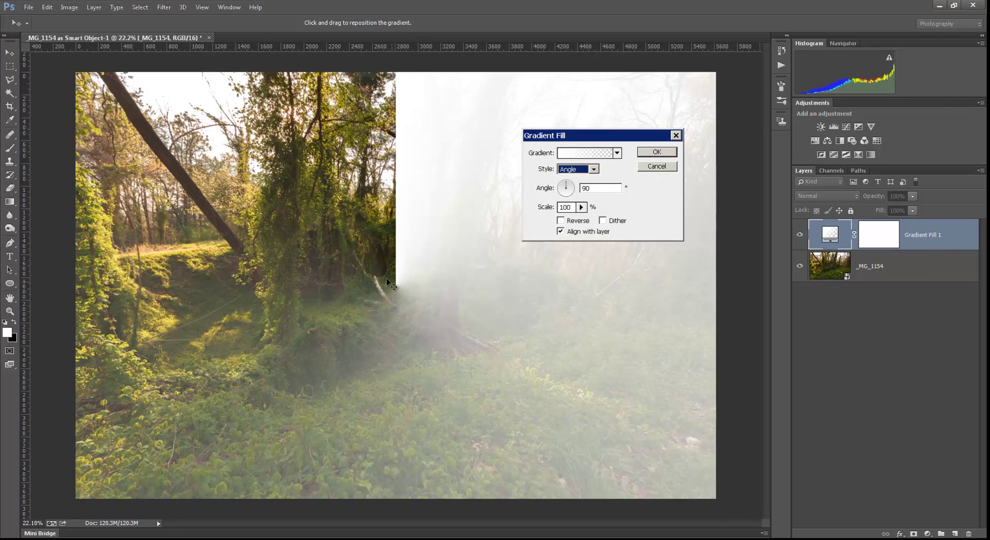
left_click(664, 152)
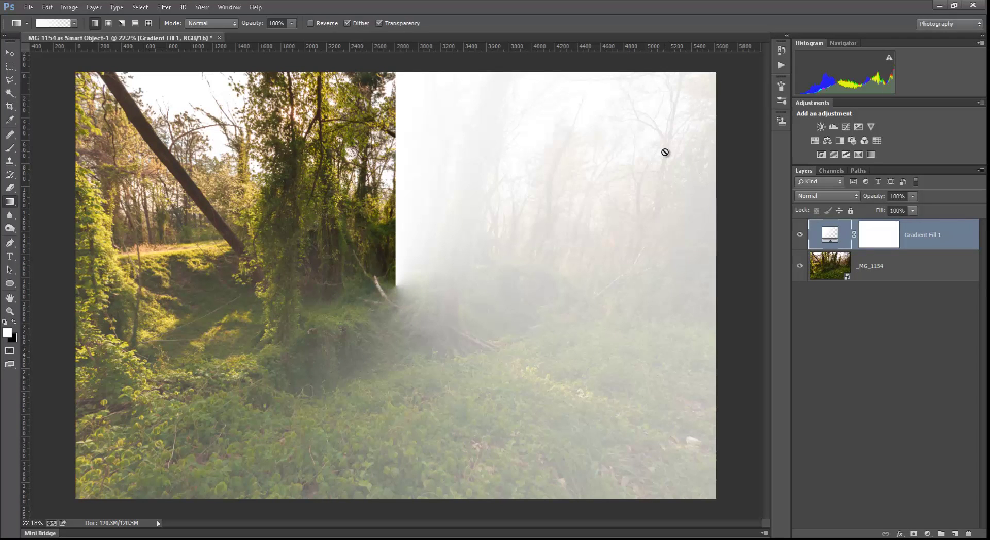
left_click(397, 283)
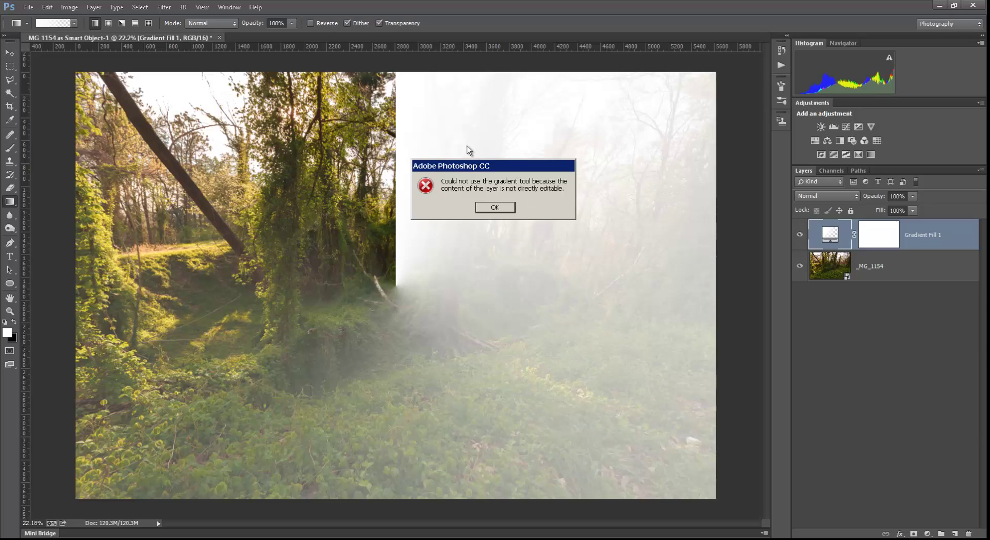
left_click(502, 207)
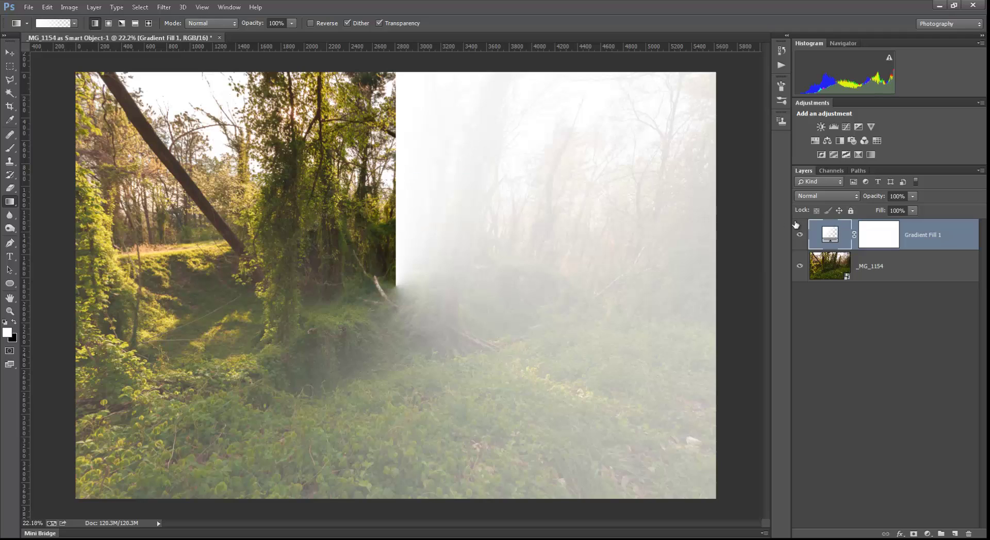
Reopen Gradient Fill 1, move its centre up, and try a Linear style slid lower
double_click(832, 236)
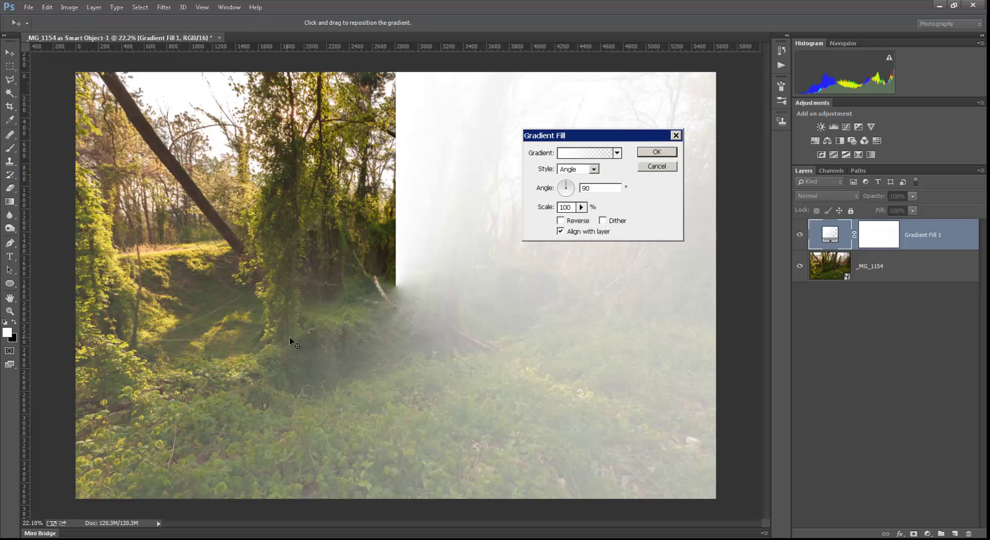
left_click_drag(400, 305, 313, 240)
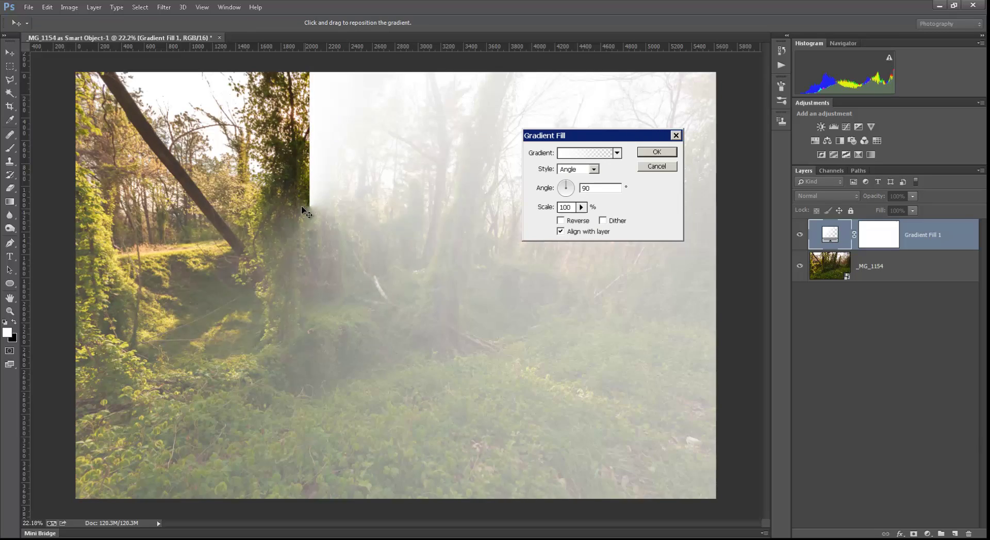
left_click_drag(302, 207, 292, 120)
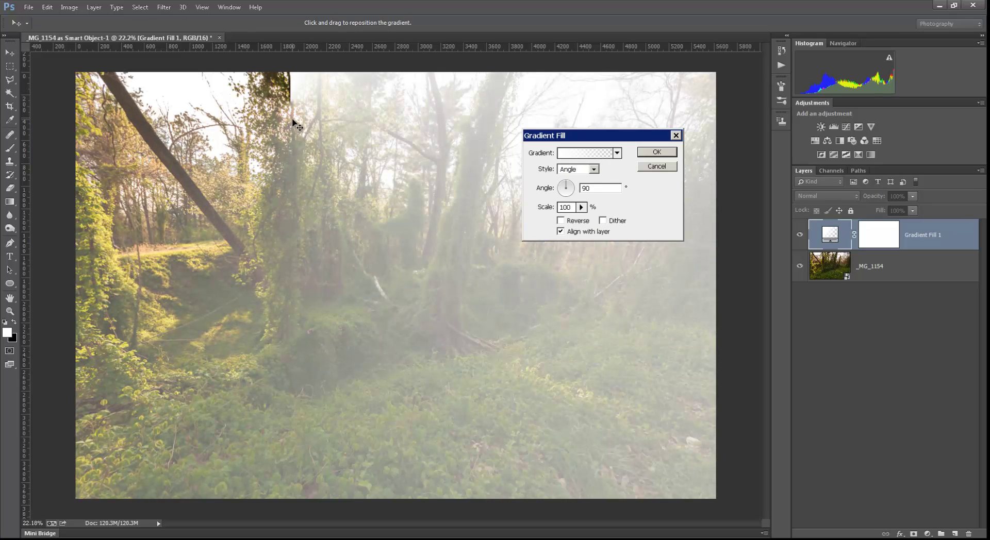
left_click(594, 169)
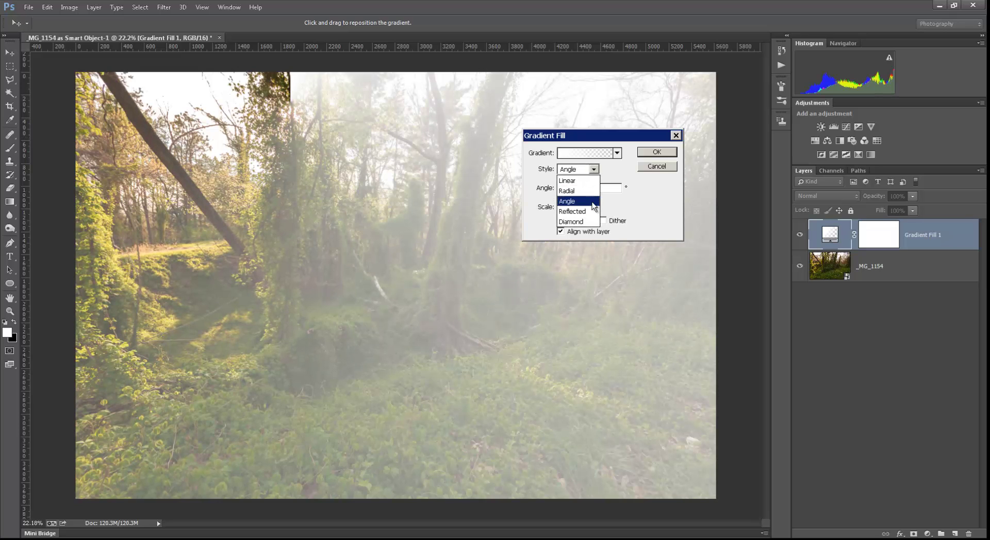
left_click(570, 181)
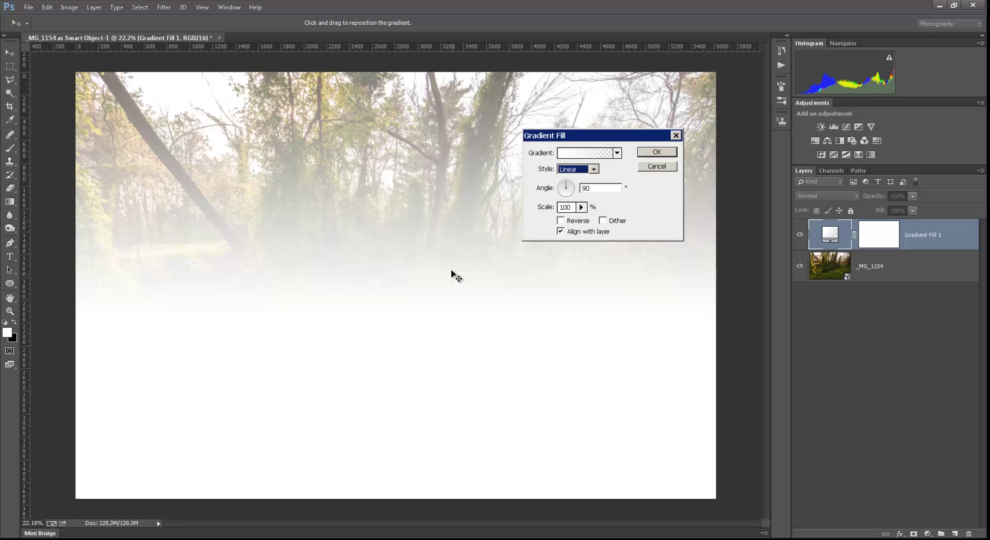
left_click_drag(451, 270, 447, 400)
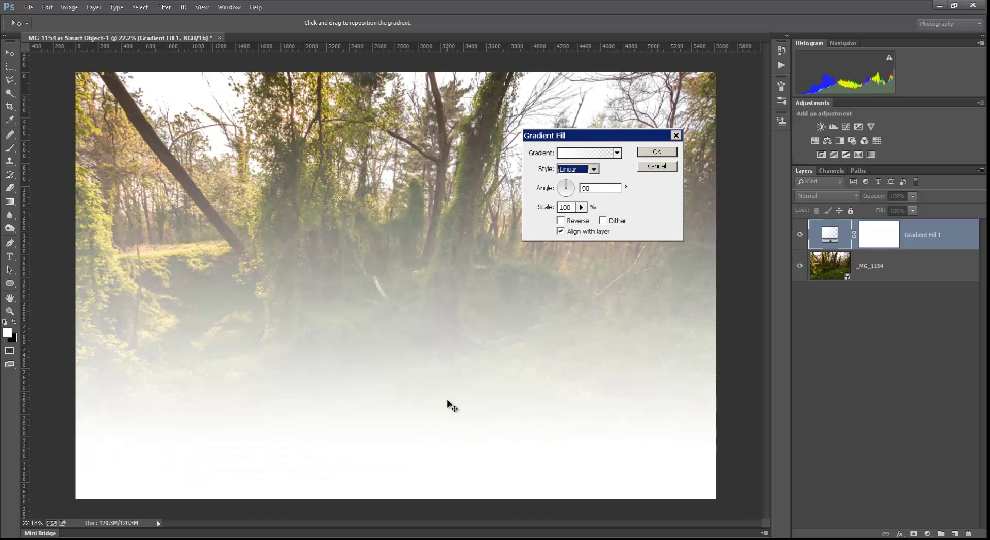
Switch back to Angle, place the centre at the top edge behind the tree, and apply
left_click(593, 171)
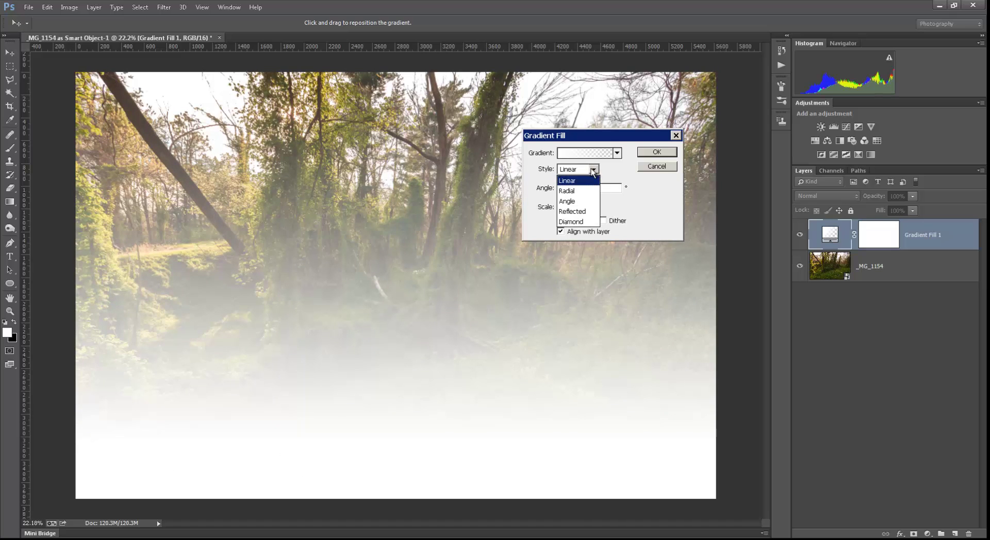
left_click(575, 203)
left_click_drag(287, 229, 286, 109)
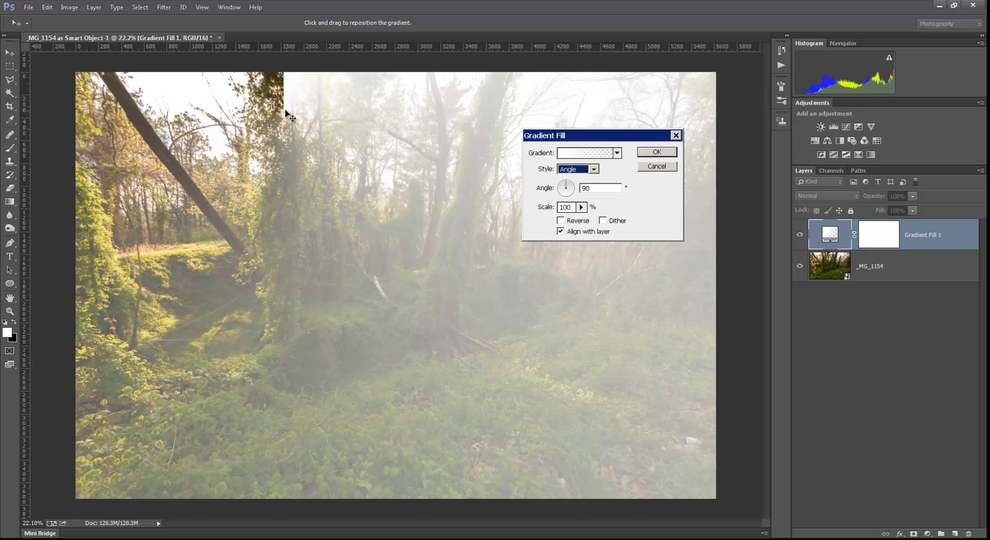
left_click(643, 154)
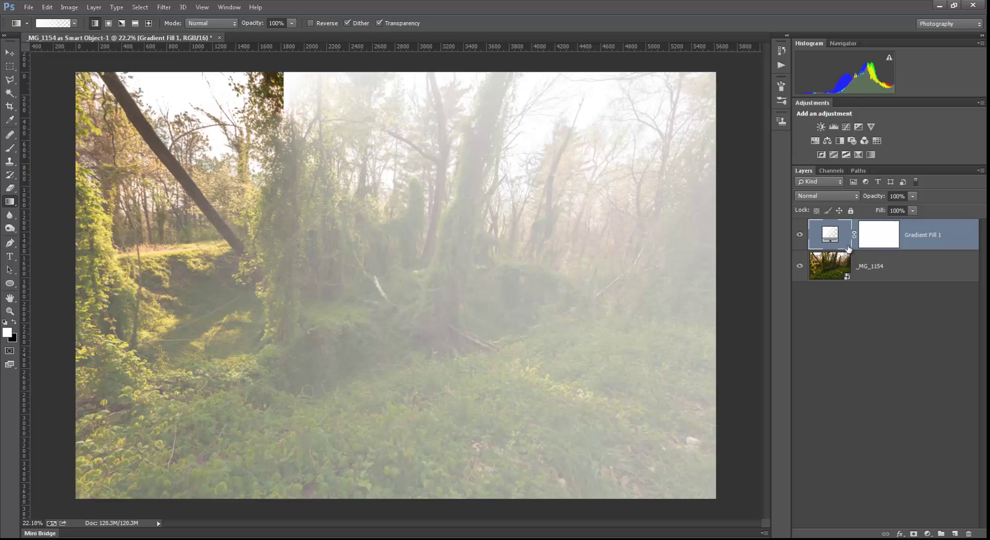
Set the Gradient Fill 1 layer's blend mode to Screen
left_click(841, 196)
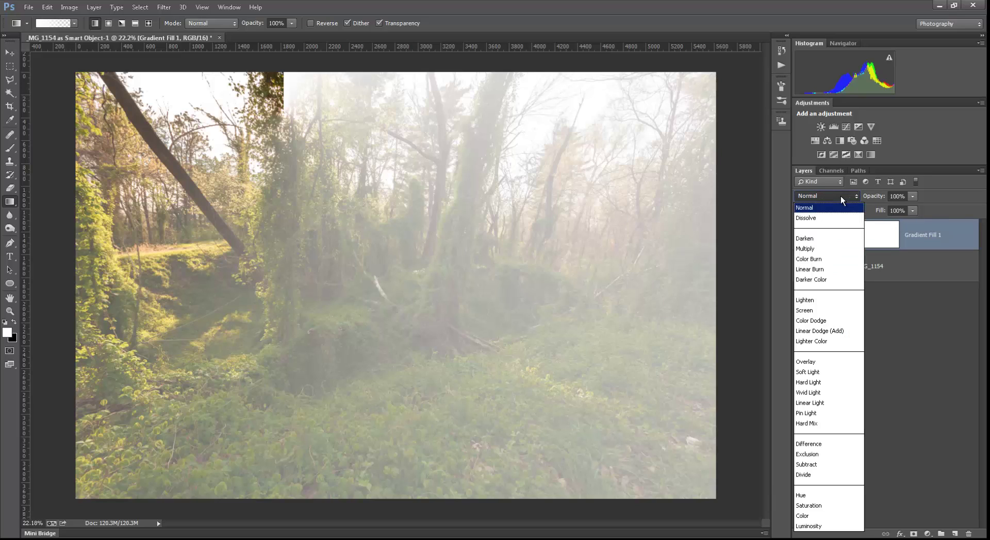
left_click(821, 311)
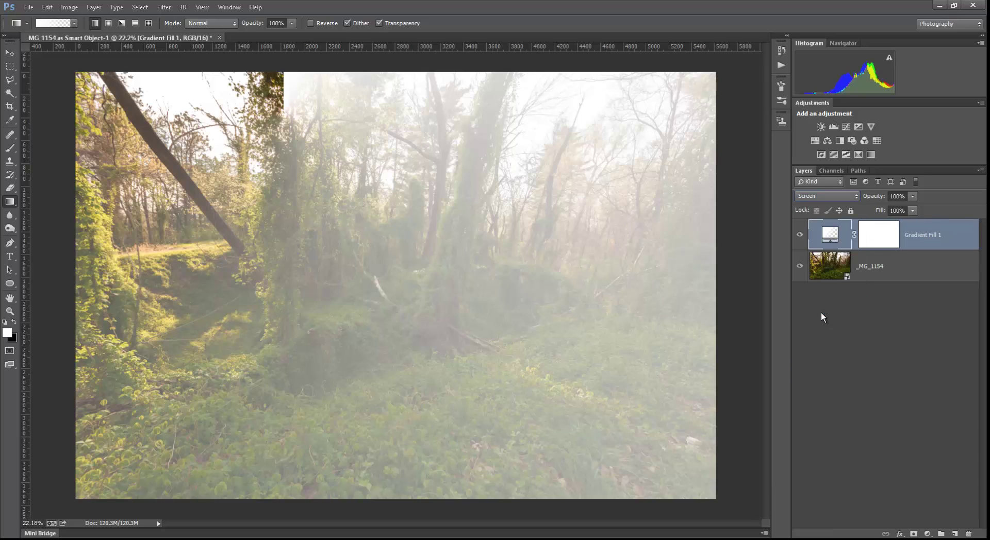
Open the Gradient Editor from Gradient Fill 1's settings and move it off the image
double_click(830, 237)
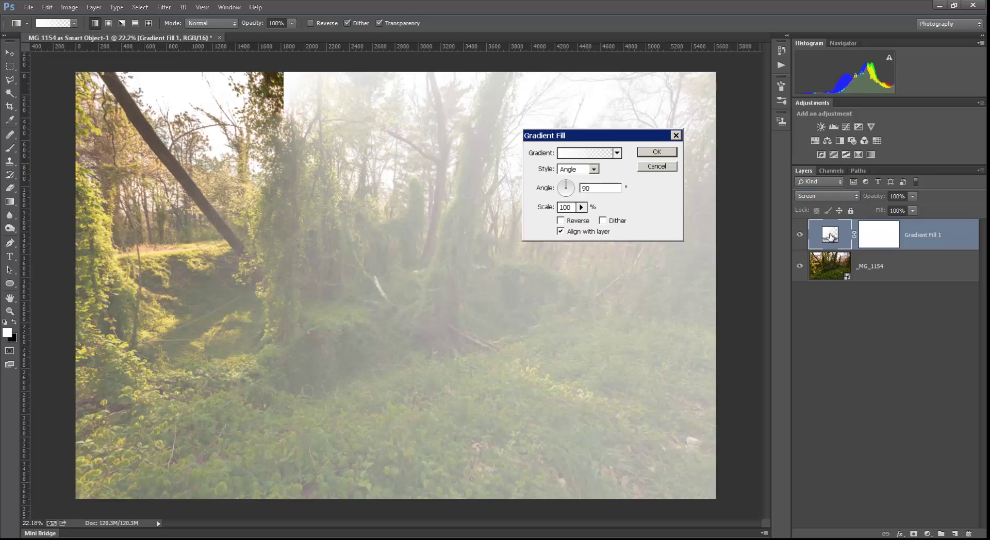
left_click(593, 155)
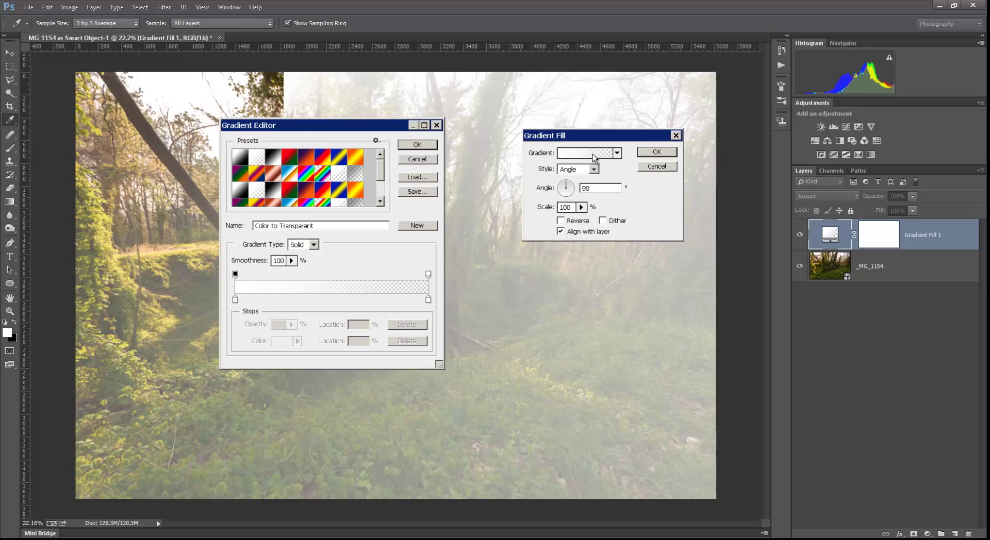
left_click_drag(372, 130, 677, 273)
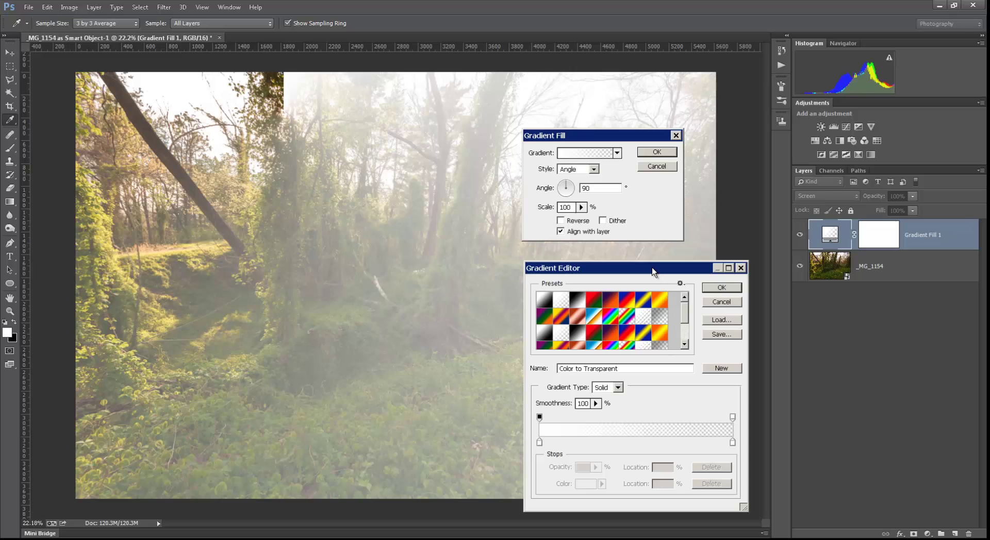
left_click_drag(656, 269, 662, 257)
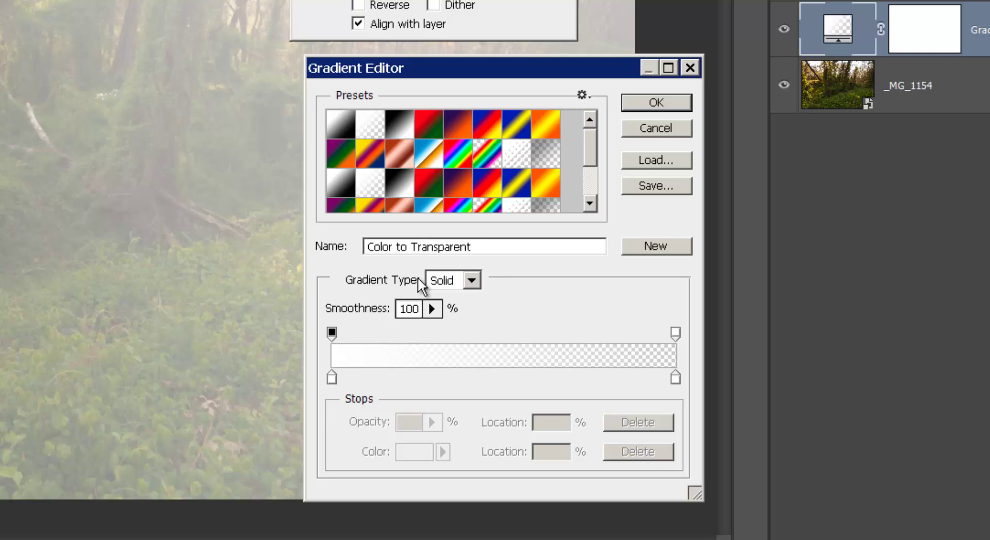
Change the Gradient Type to Noise
left_click(472, 278)
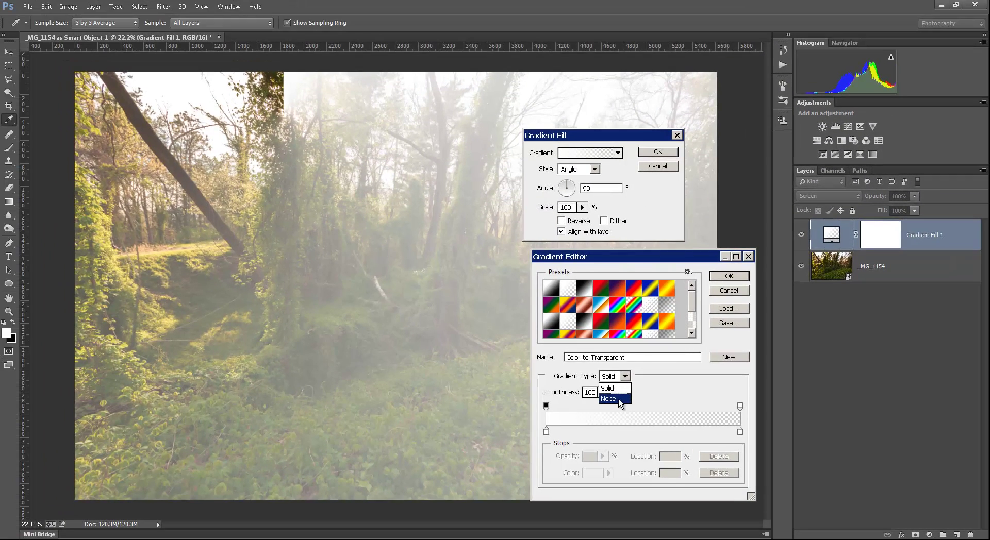
left_click(614, 399)
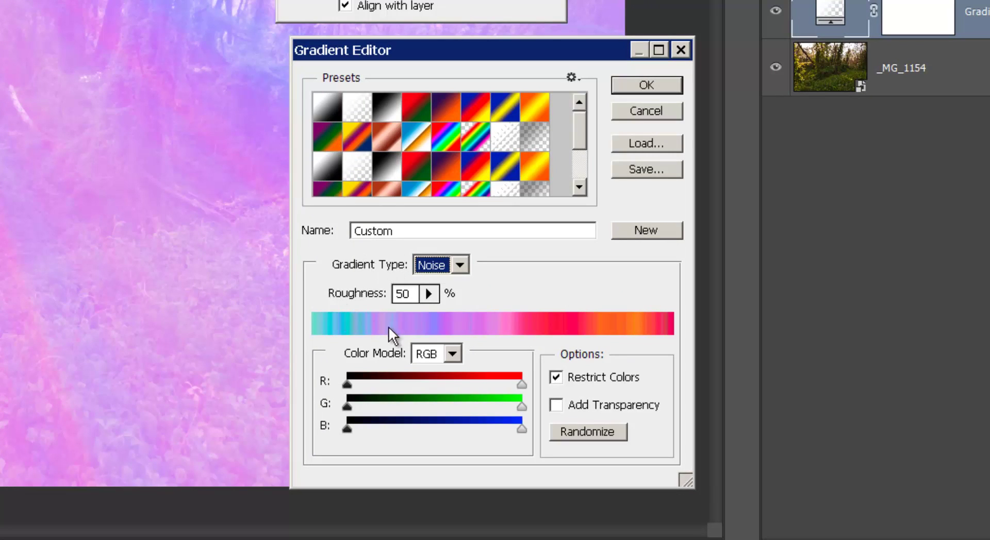
Set the noise Color Model to HSB and drag Saturation fully left for greyscale rays
left_click(453, 354)
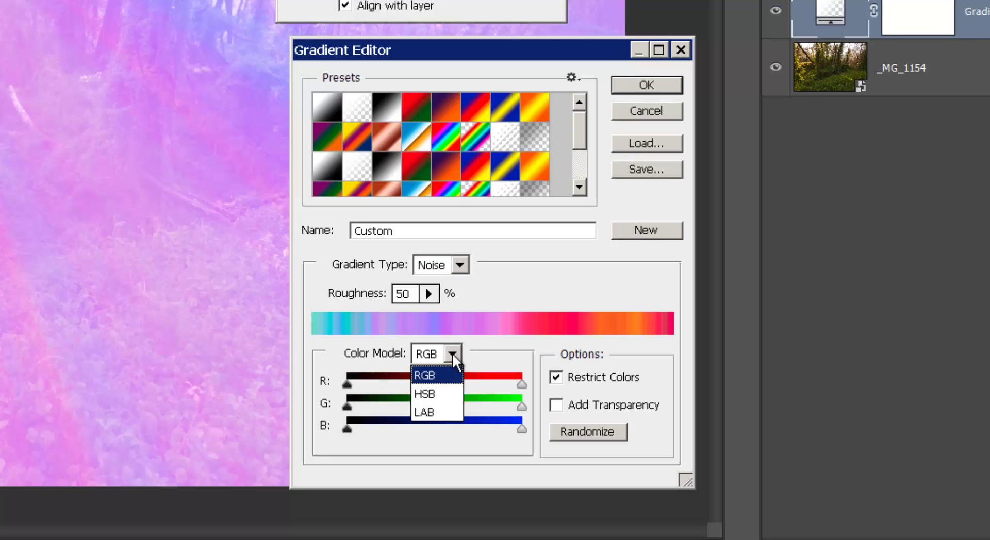
left_click(454, 389)
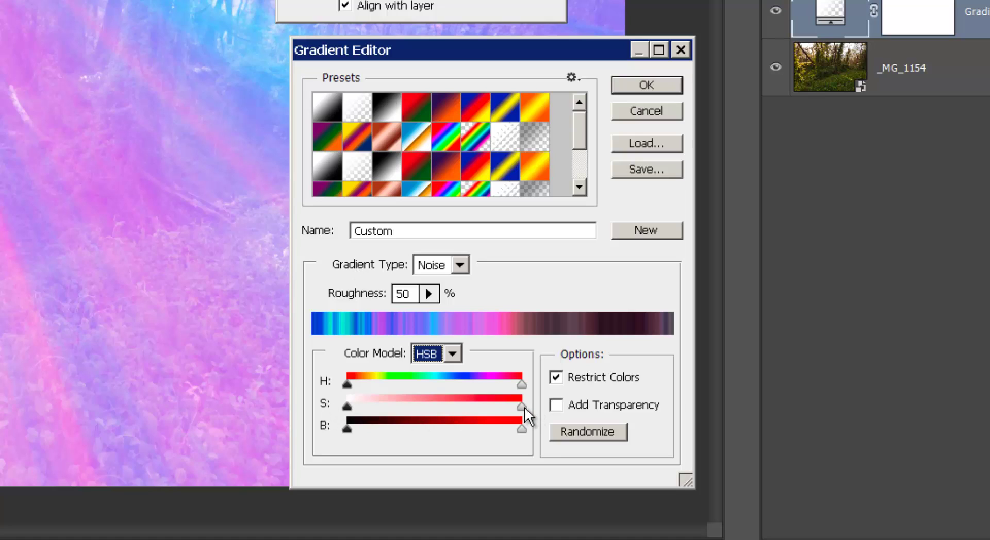
left_click_drag(525, 406, 347, 405)
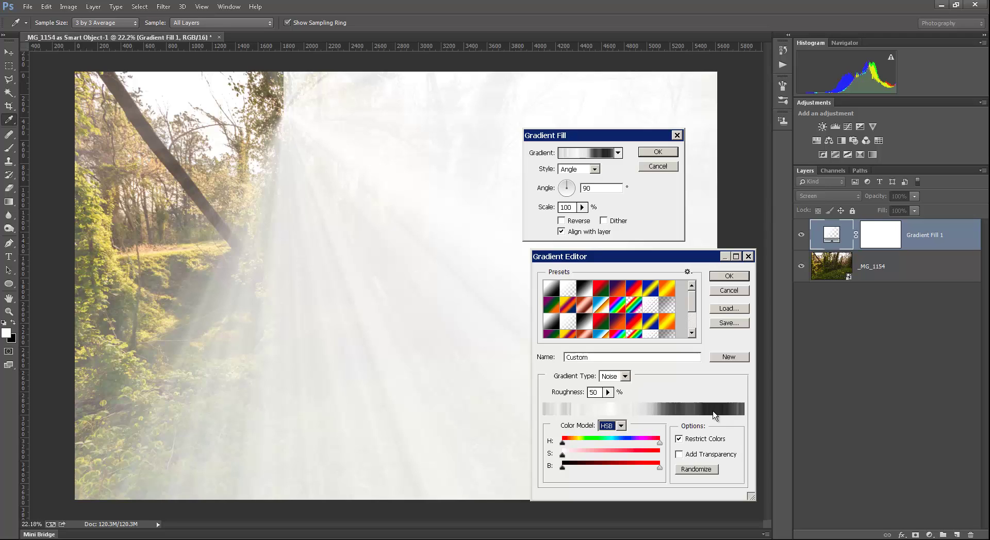
Randomize the noise gradient three times for a new ray pattern
left_click(695, 469)
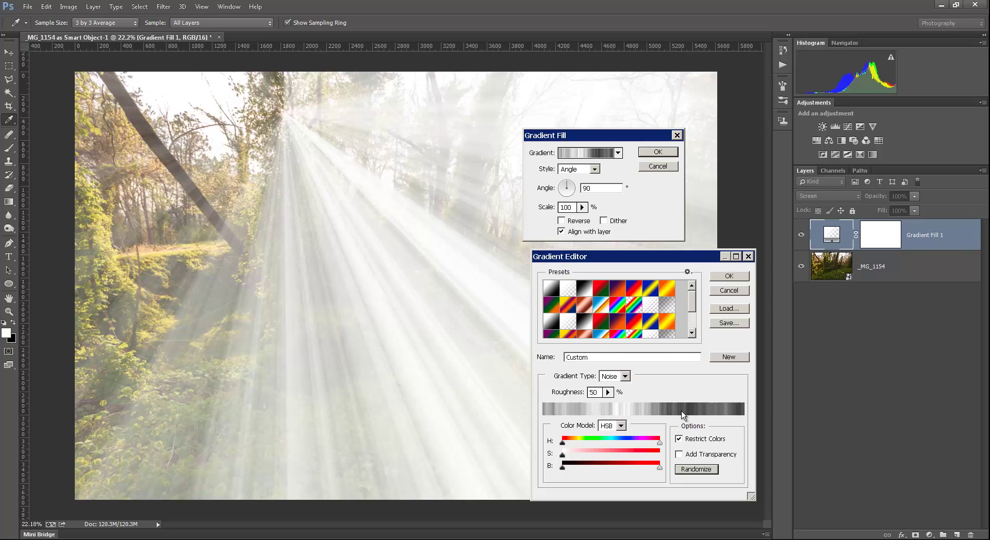
left_click(704, 469)
left_click(704, 470)
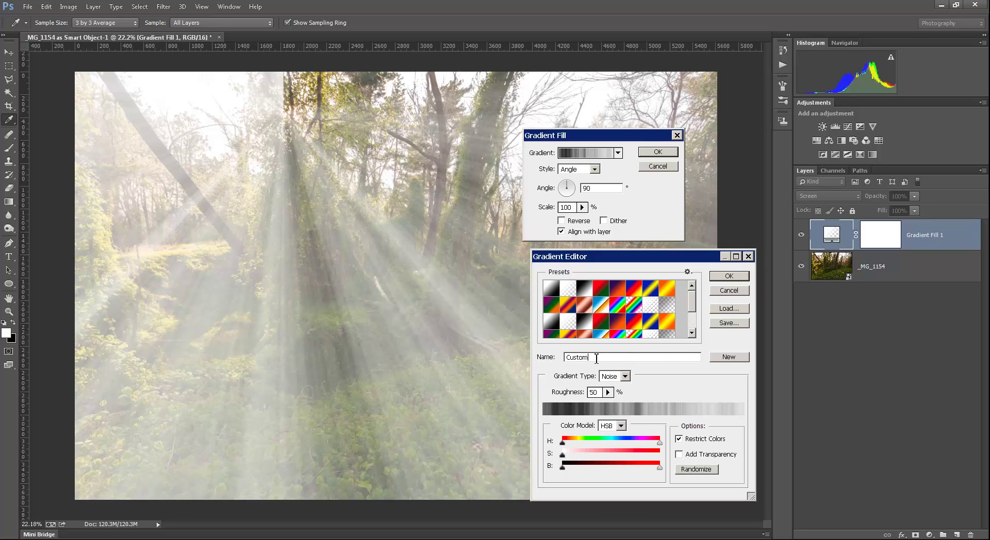
Name the noise gradient 'Sun Rays' and save it as a new preset
left_click_drag(597, 358, 558, 357)
type("Sun Rays")
left_click(728, 358)
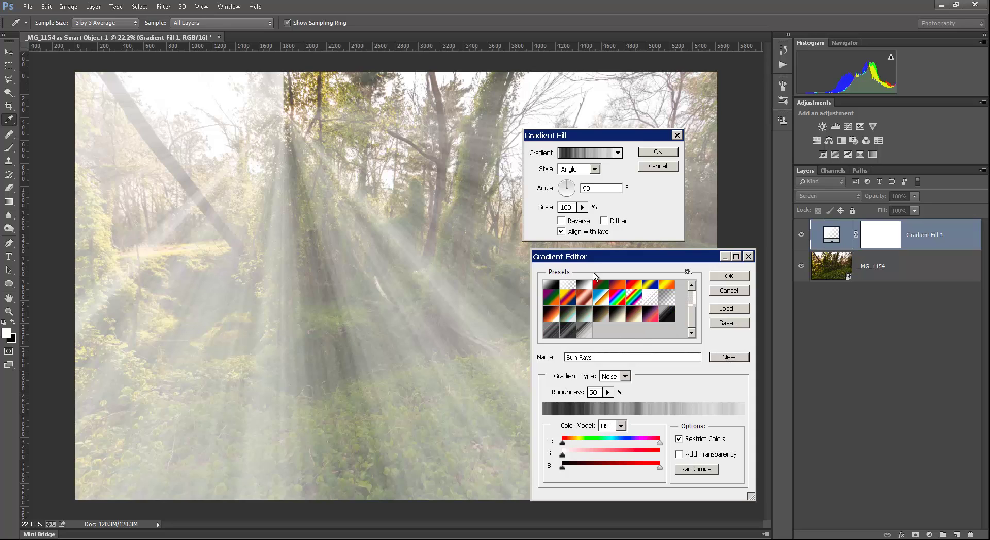
Compare the Sunrays 1 preset against the saved Sun Rays and other ray presets
left_click(668, 315)
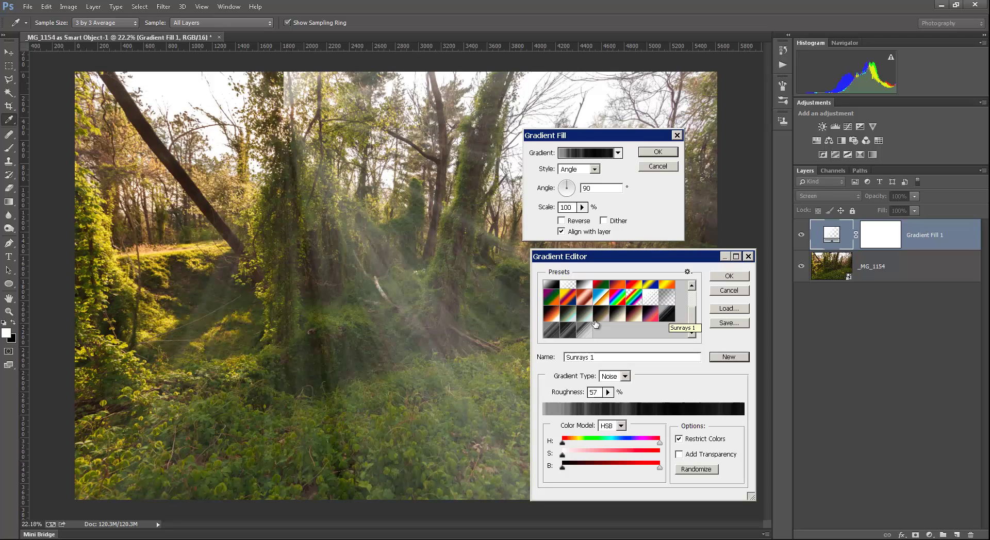
left_click(555, 334)
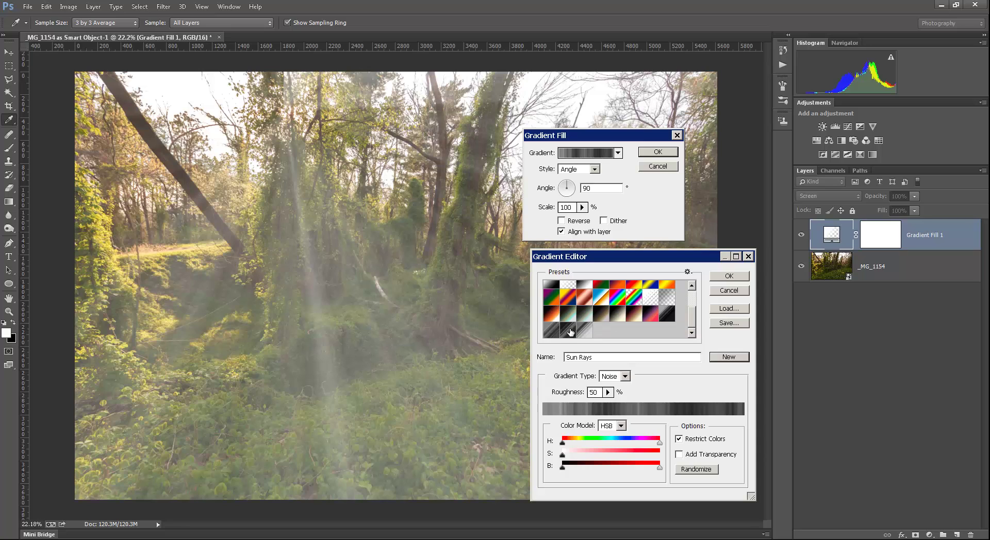
left_click(571, 333)
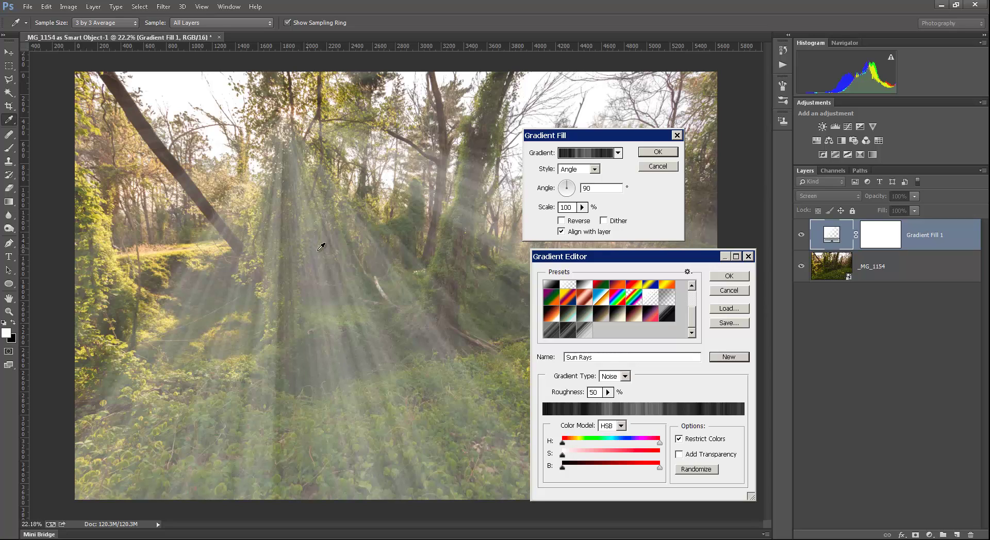
Try a brighter preset and several random variations, then reload Sun Rays and accept it
left_click(584, 333)
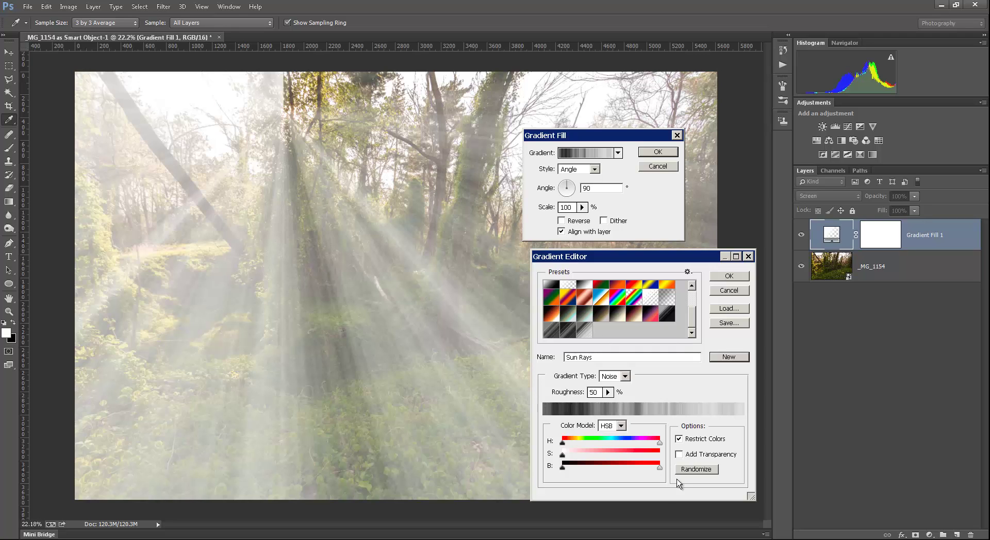
left_click(701, 470)
left_click(700, 470)
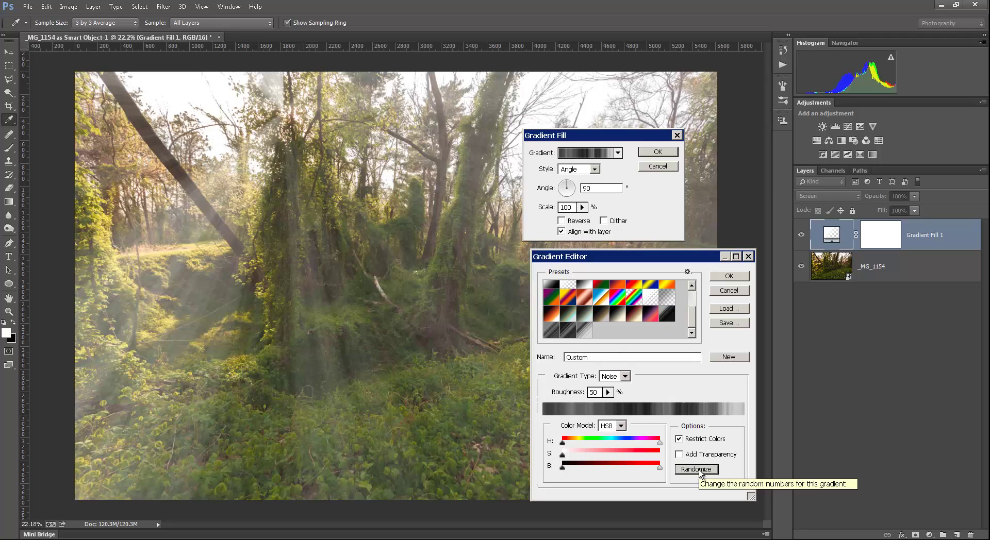
left_click(700, 471)
left_click(700, 470)
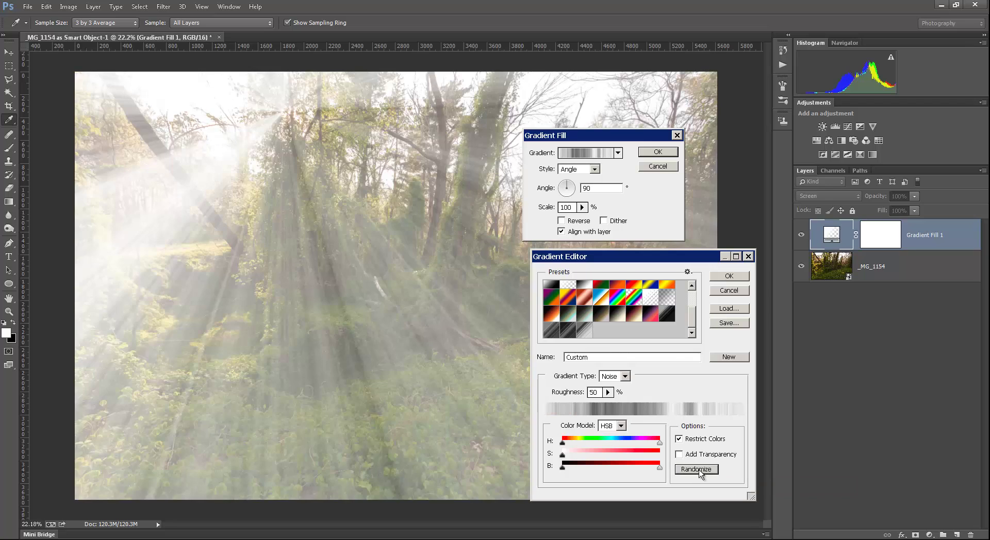
left_click(700, 470)
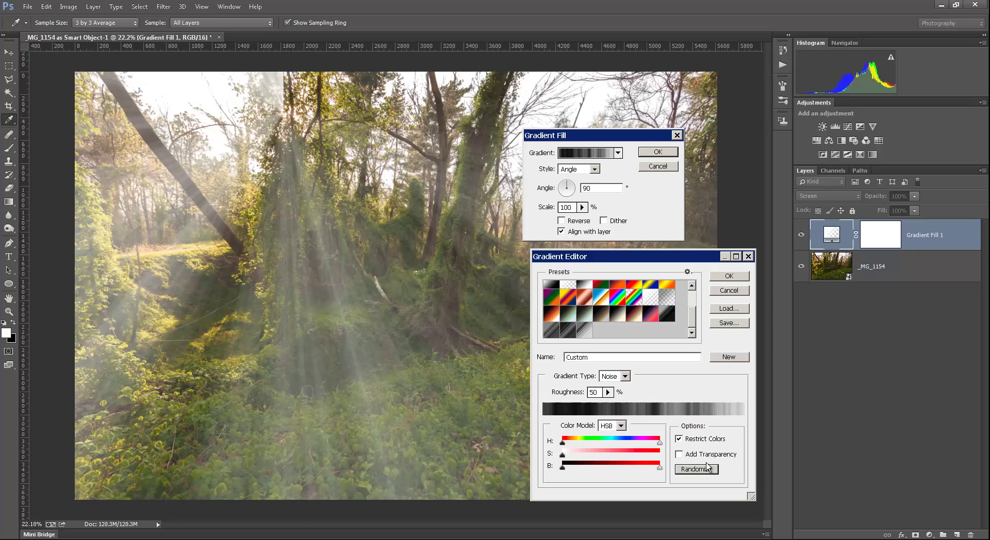
left_click(566, 332)
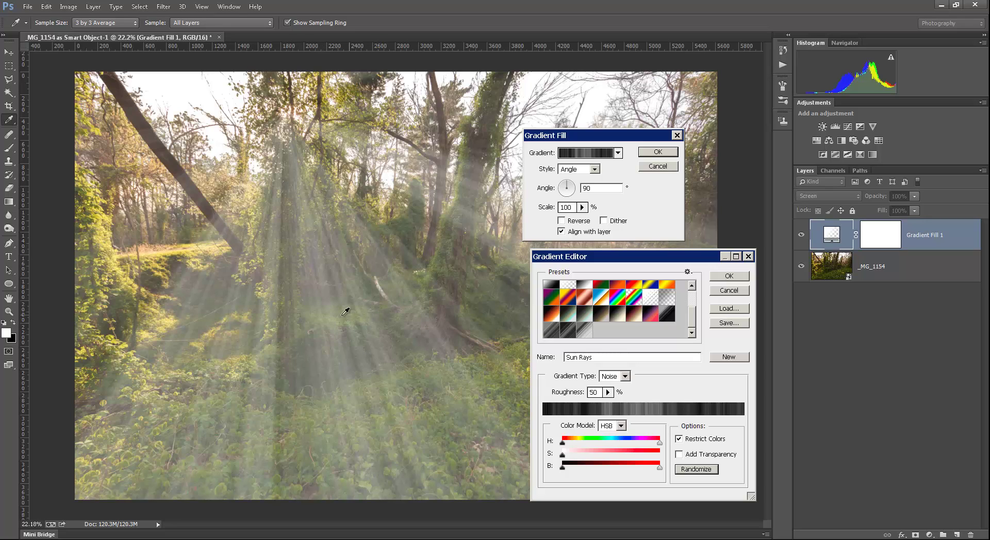
left_click(726, 277)
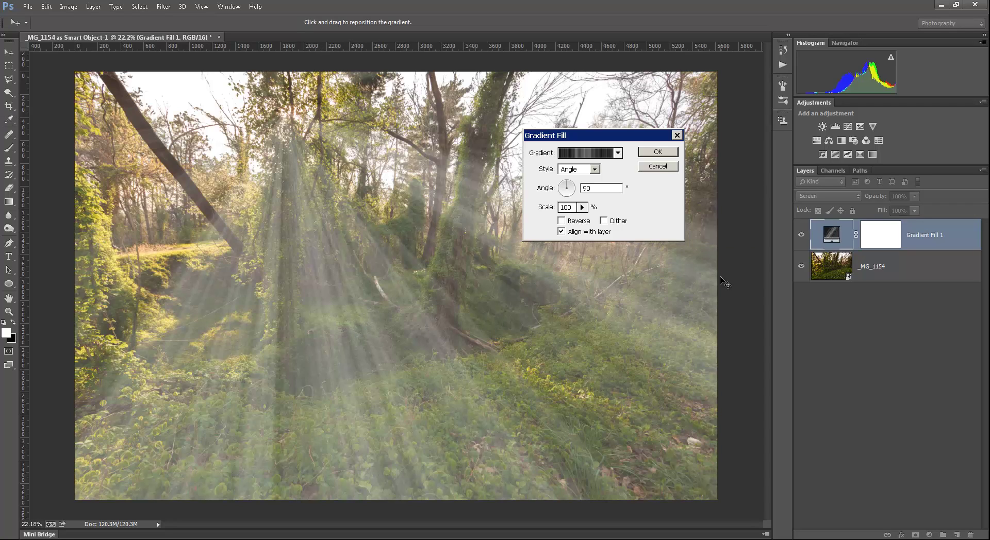
Commit the sun-ray fill, add an empty Layer 1 above it, and set a soft 1707 px brush
left_click(659, 153)
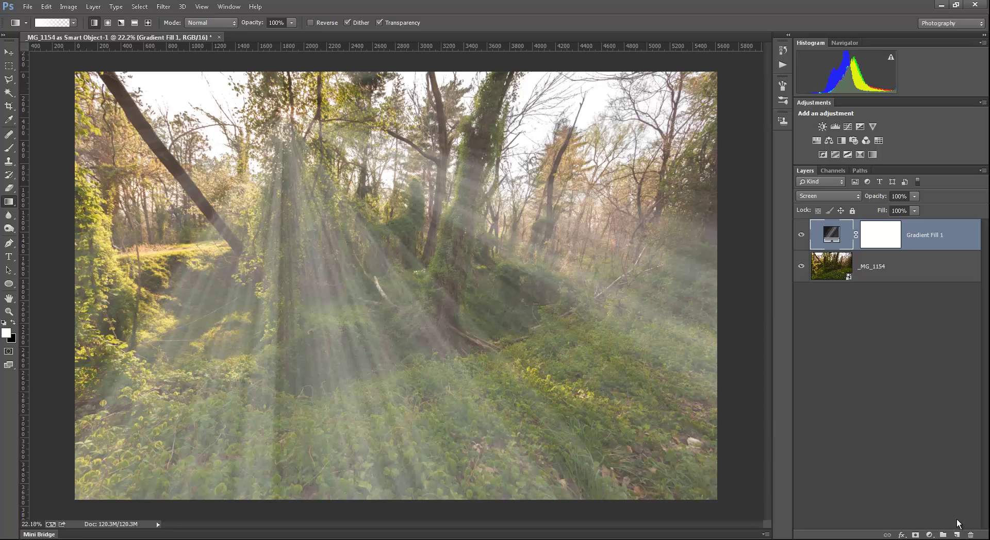
left_click(956, 536)
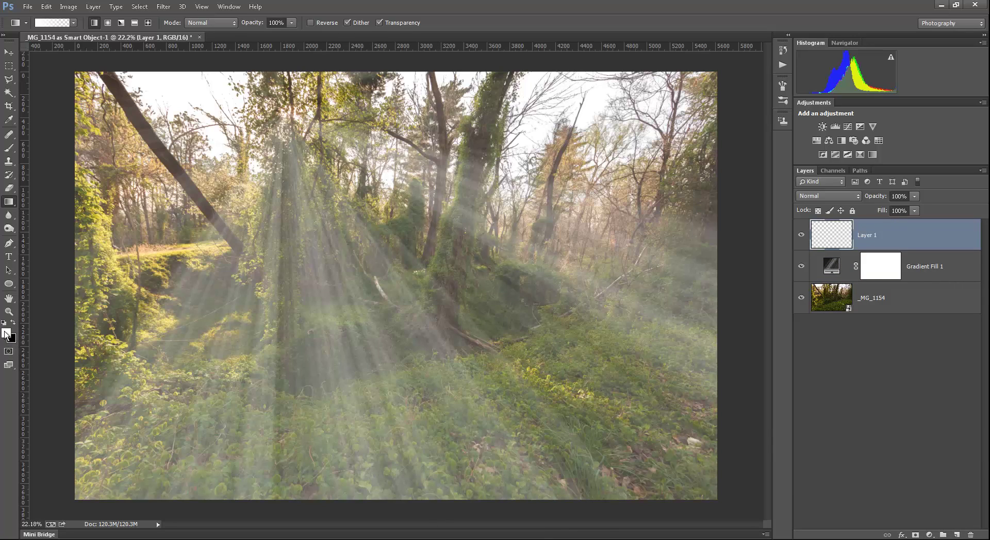
left_click(11, 150)
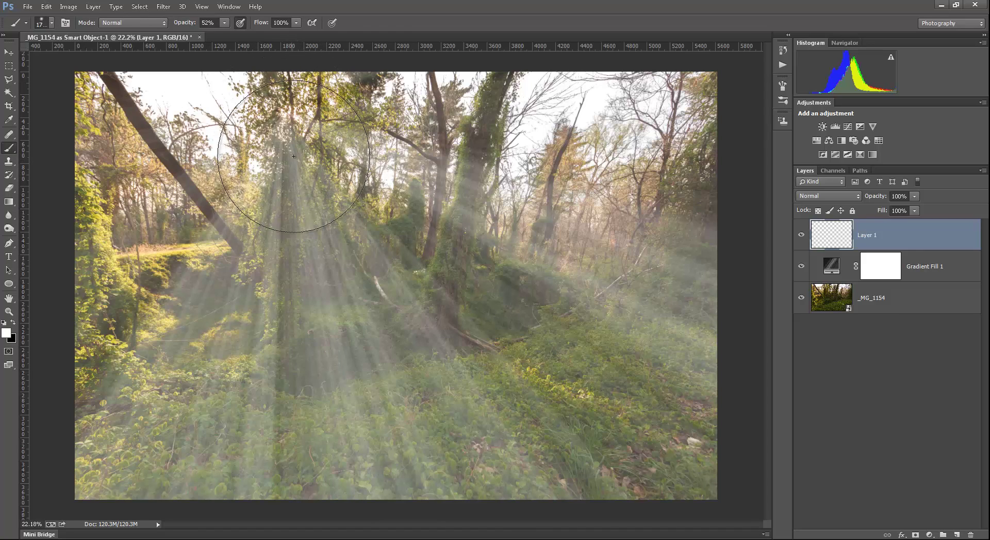
right_click(298, 128)
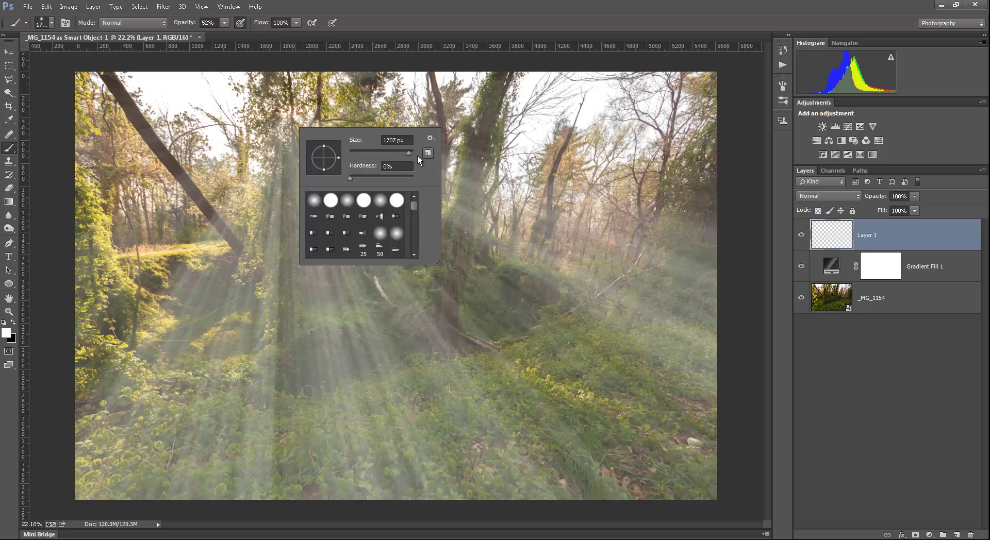
left_click(331, 89)
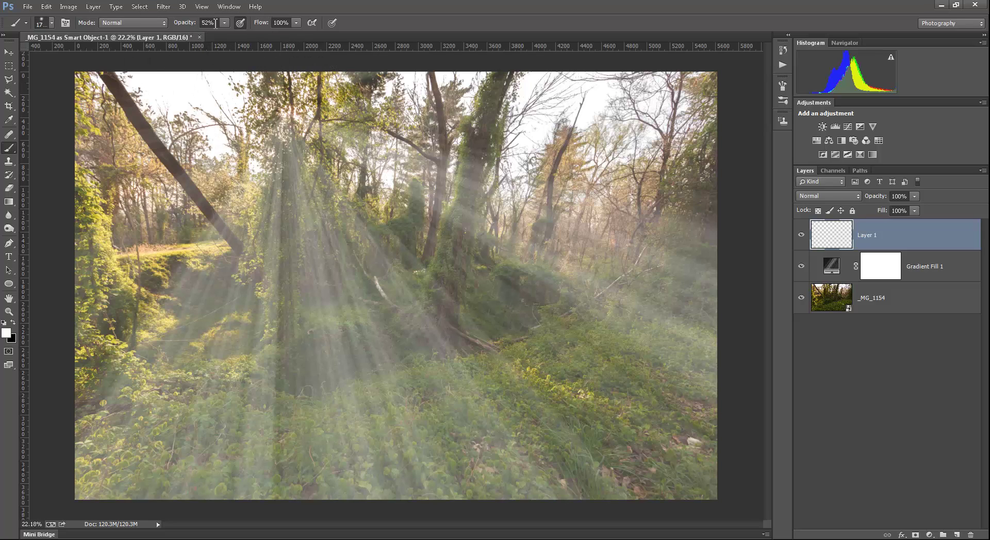
Set brush opacity to 51% and paint white strokes on Layer 1 over the rays' origin in the treetops
left_click_drag(189, 23, 187, 24)
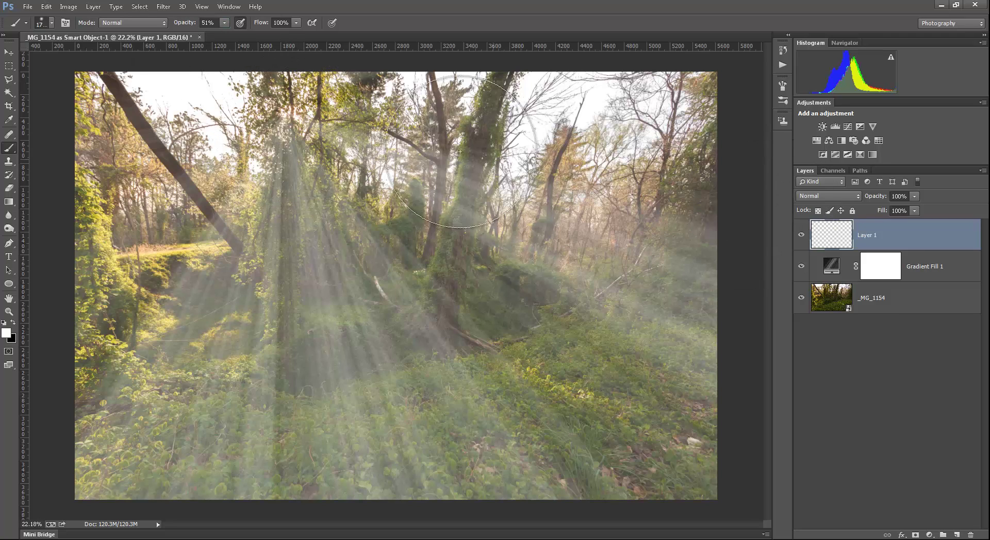
left_click(286, 115)
left_click(284, 137)
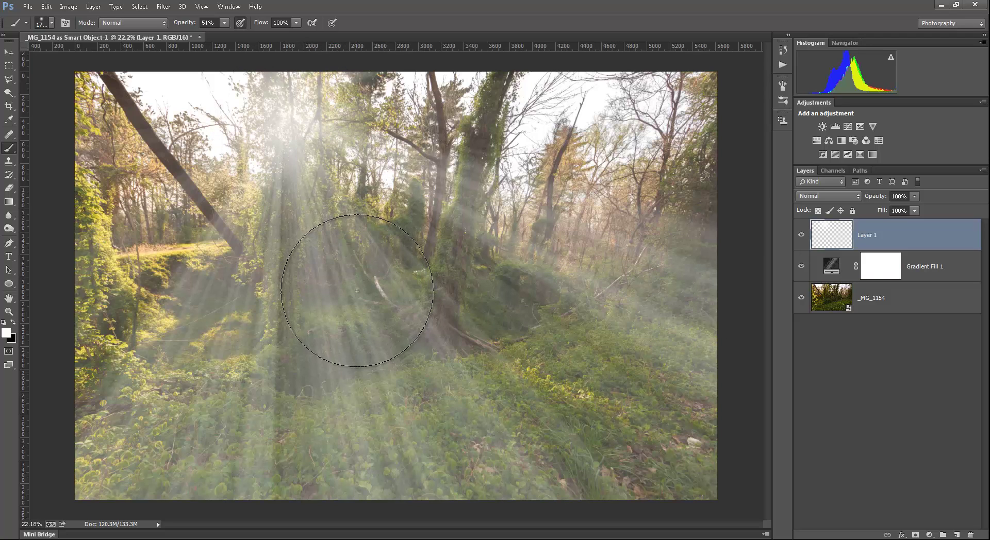
left_click_drag(288, 148, 286, 126)
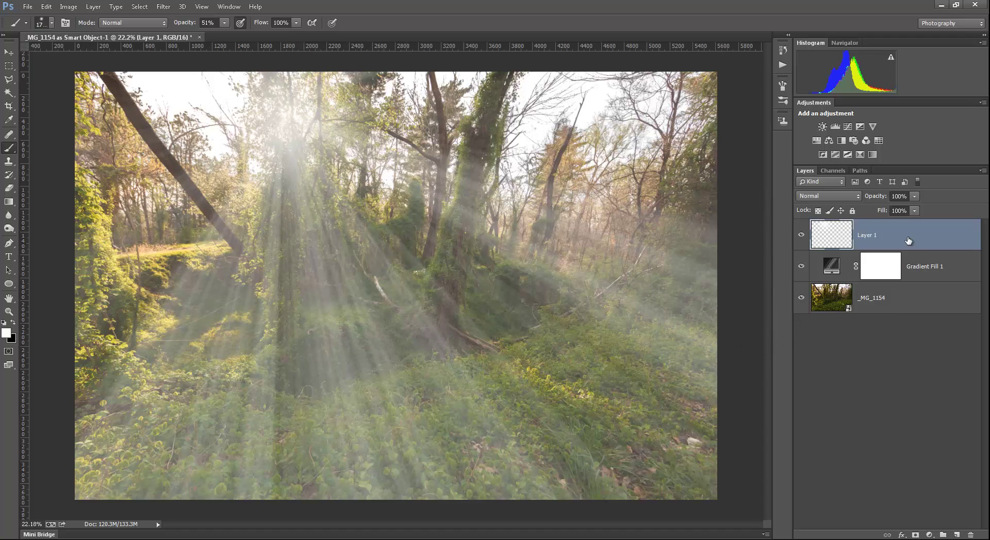
Reduce the Gradient Fill 1 layer's opacity to about 48% so the rays fade to a faint glow
left_click(952, 267)
left_click(914, 196)
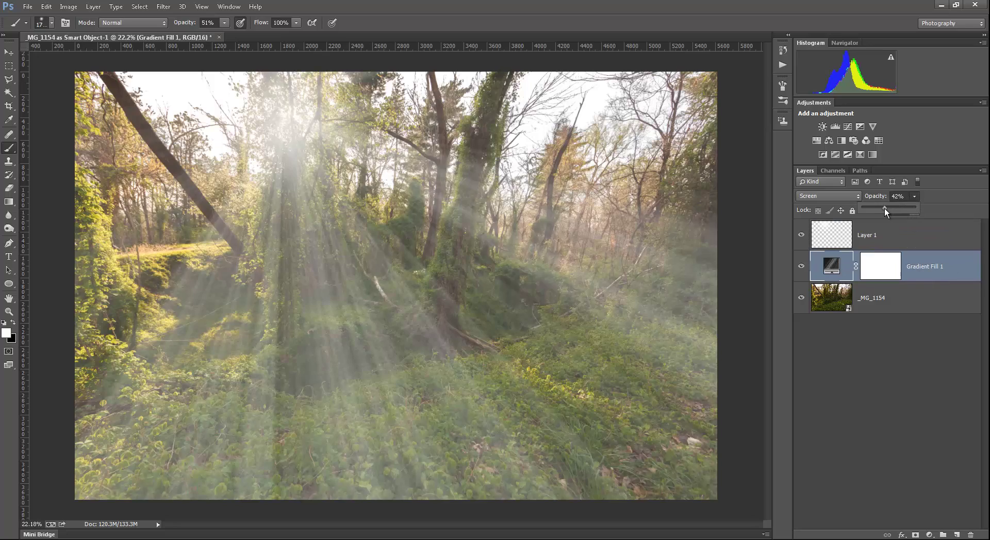
mouse_move(884, 208)
left_mouse_down()
mouse_move(894, 210)
mouse_move(884, 209)
left_mouse_up()
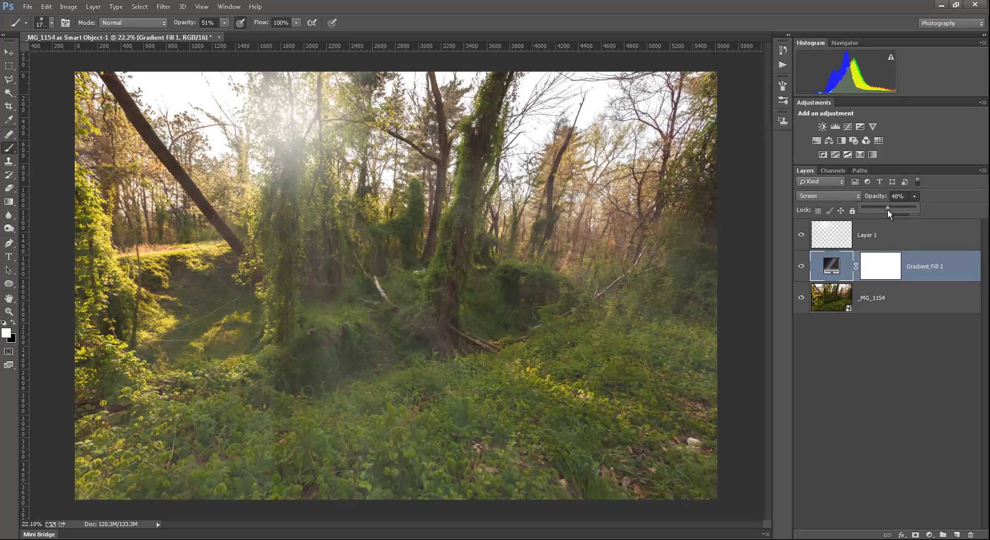